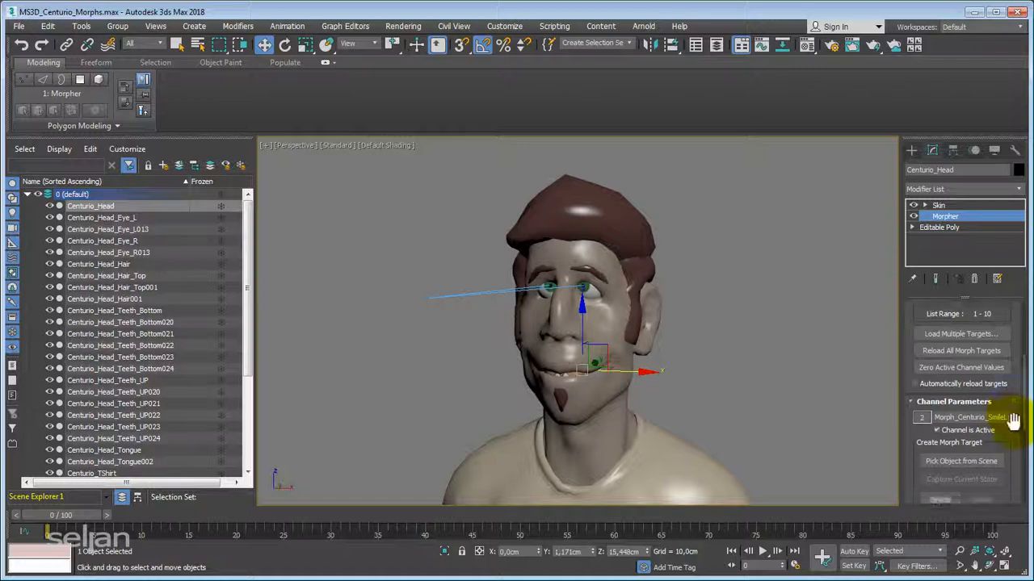
Shorten the name of Centurio_Head's second morph channel to SmileL1.
{"action": "left_click_drag", "start_coordinate": [987, 419], "coordinate": [891, 426]}
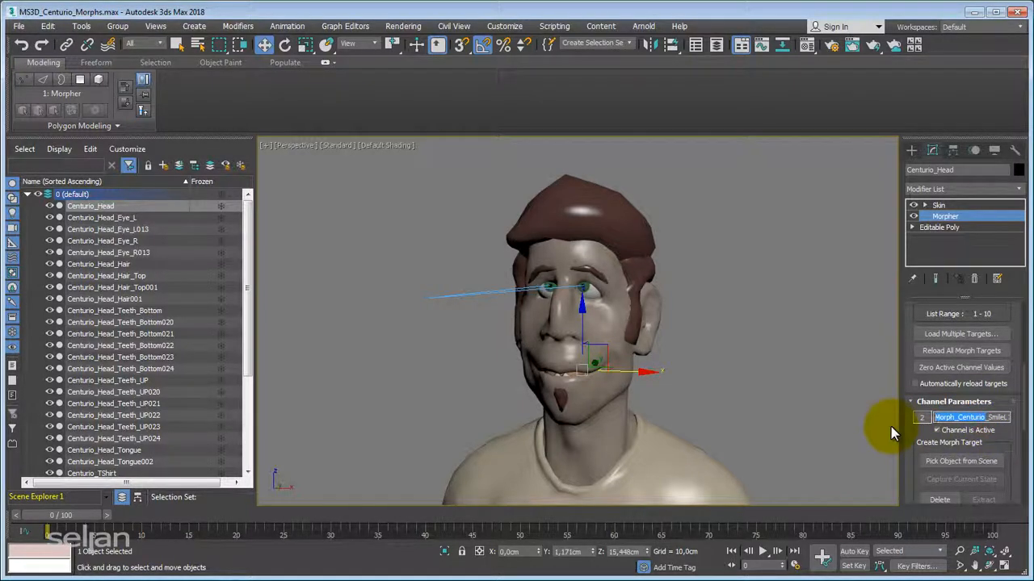
{"action": "key", "text": "BackSpace"}
{"action": "key", "text": "shift+End"}
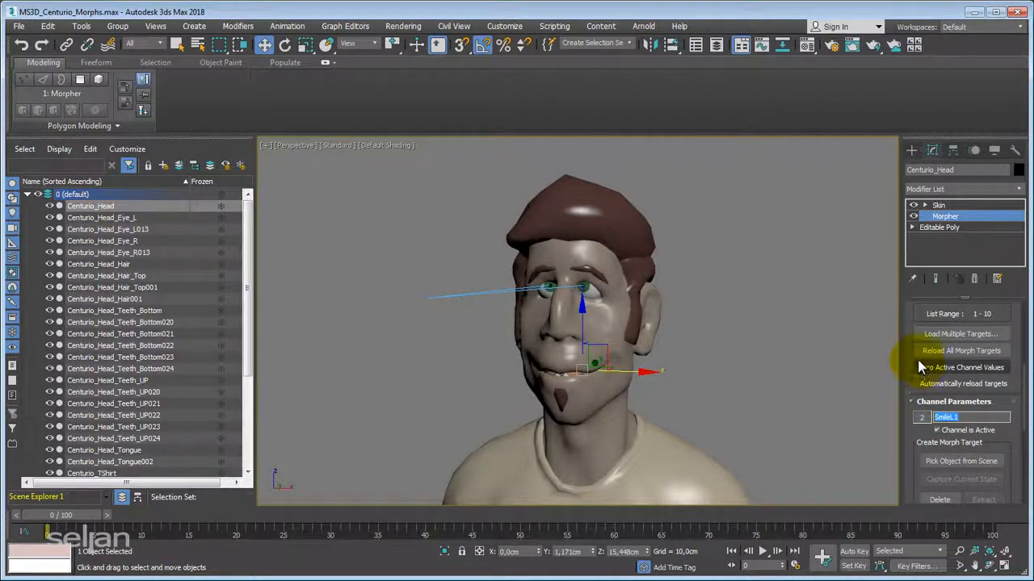
{"action": "middle_click_drag", "start_coordinate": [713, 306], "coordinate": [683, 331]}
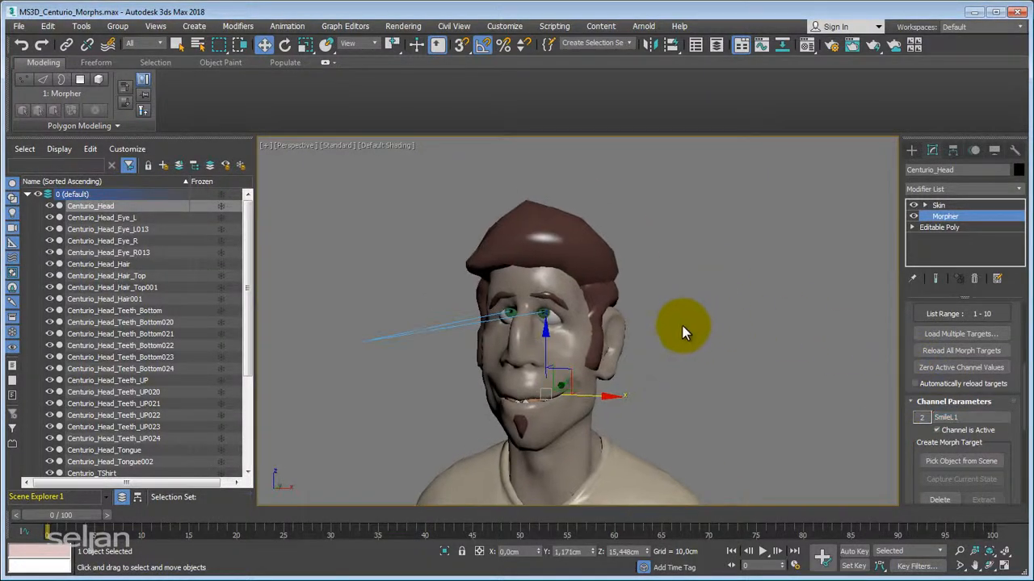
{"action": "left_click_drag", "start_coordinate": [910, 314], "coordinate": [877, 457]}
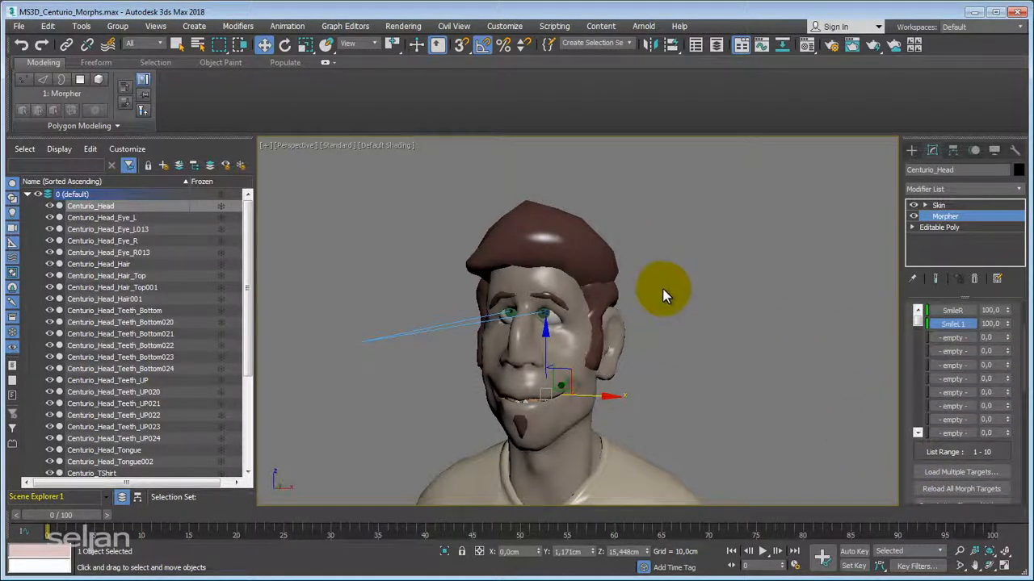
{"action": "middle_click_drag", "start_coordinate": [661, 307], "coordinate": [670, 310], "text": "alt"}
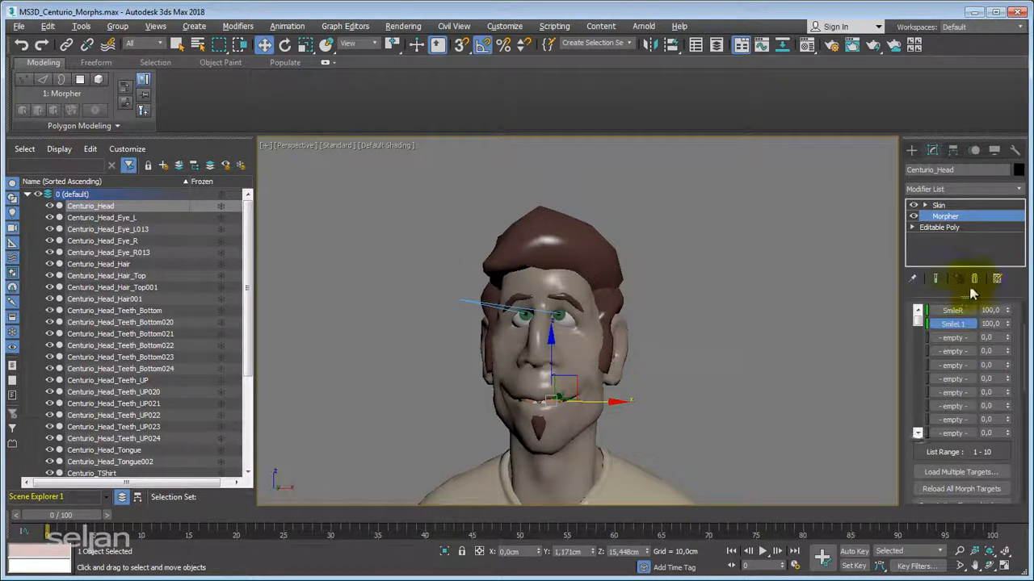
Reset the SmileL1 and SmileR morph channels to 0 and deselect the head.
{"action": "right_click", "coordinate": [1009, 323]}
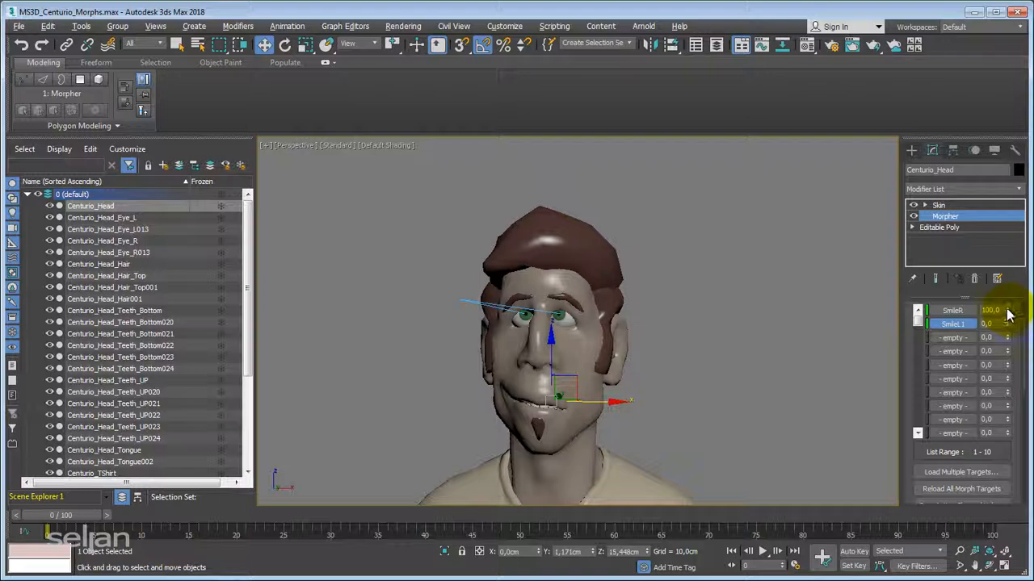
{"action": "right_click", "coordinate": [1007, 310]}
{"action": "left_click", "coordinate": [758, 291]}
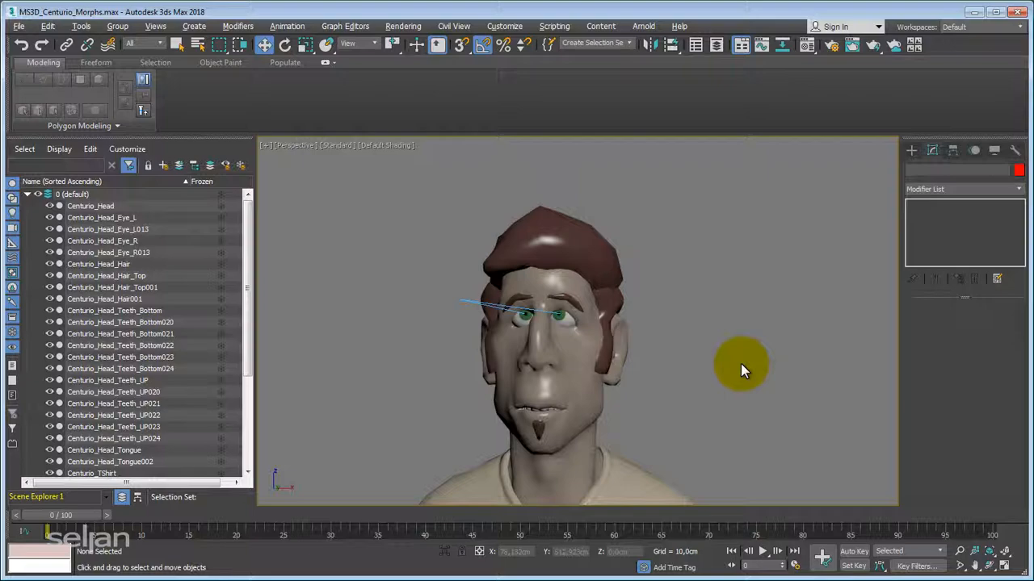
Pin the modifier stack to Centurio_Head's Morpher modifier and clear the object selection.
{"action": "left_click", "coordinate": [596, 345]}
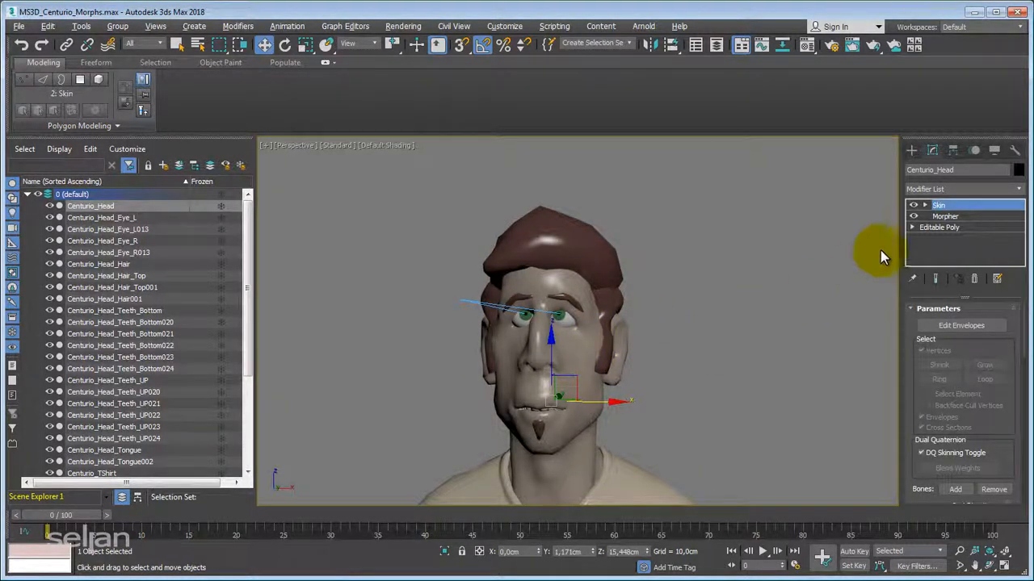
{"action": "left_click", "coordinate": [943, 216]}
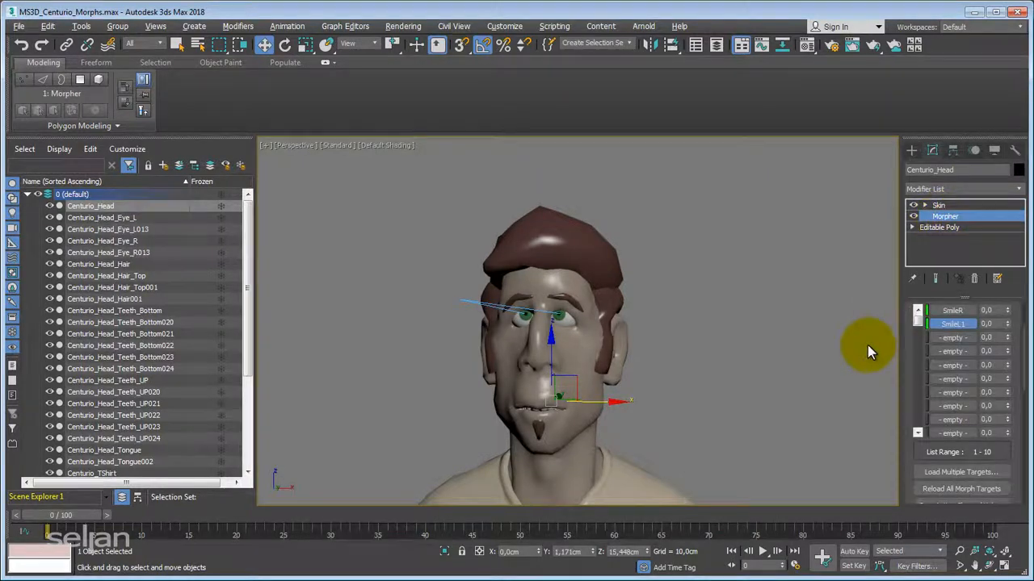
{"action": "left_click", "coordinate": [912, 280]}
{"action": "left_click", "coordinate": [773, 373]}
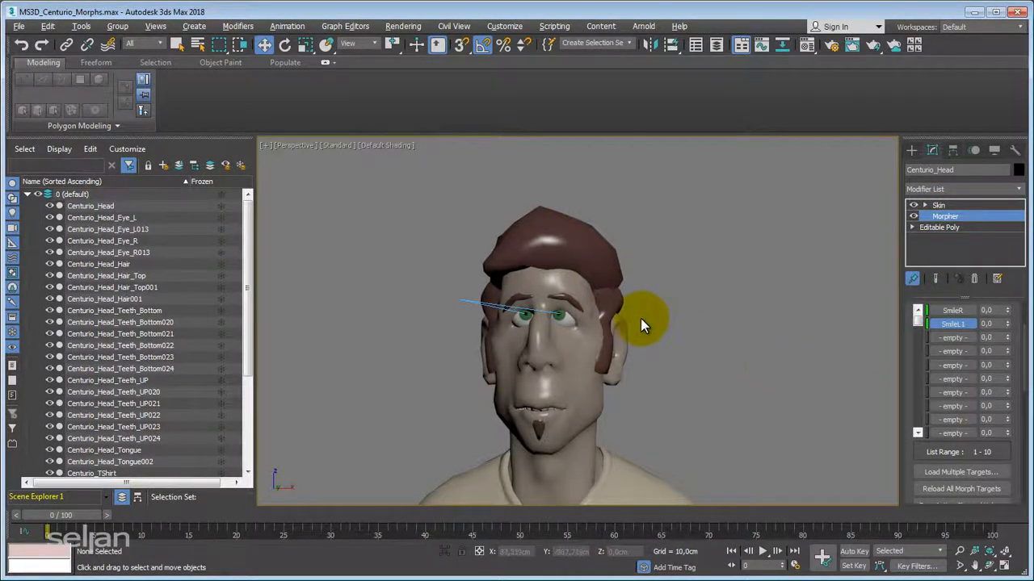
Test the pinned stack by moving Centurio_Head_Hair_Top away from the head with edged faces shown, and undo the move.
{"action": "left_click", "coordinate": [614, 266]}
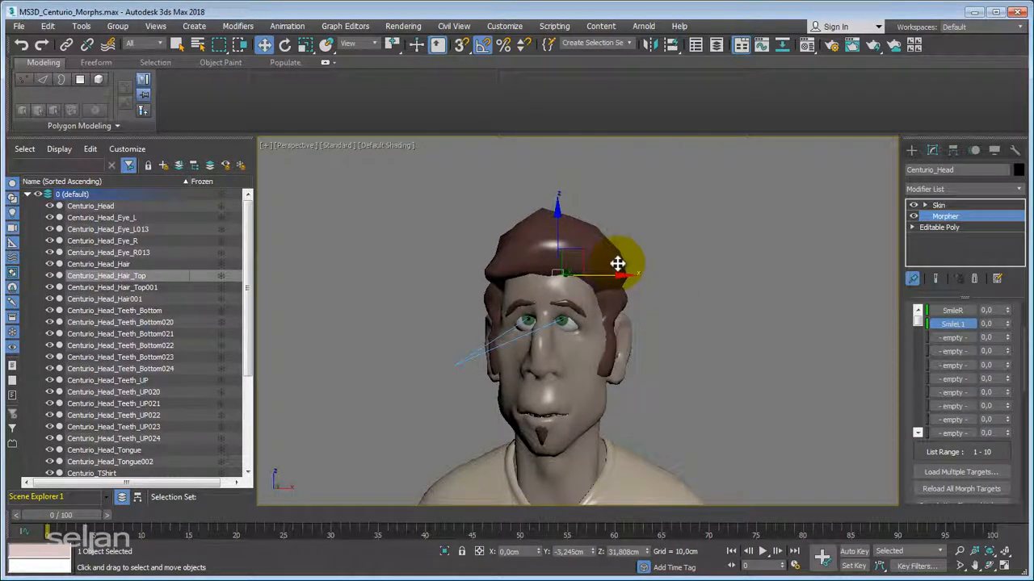
{"action": "key", "text": "F4"}
{"action": "left_click_drag", "start_coordinate": [594, 263], "coordinate": [692, 220]}
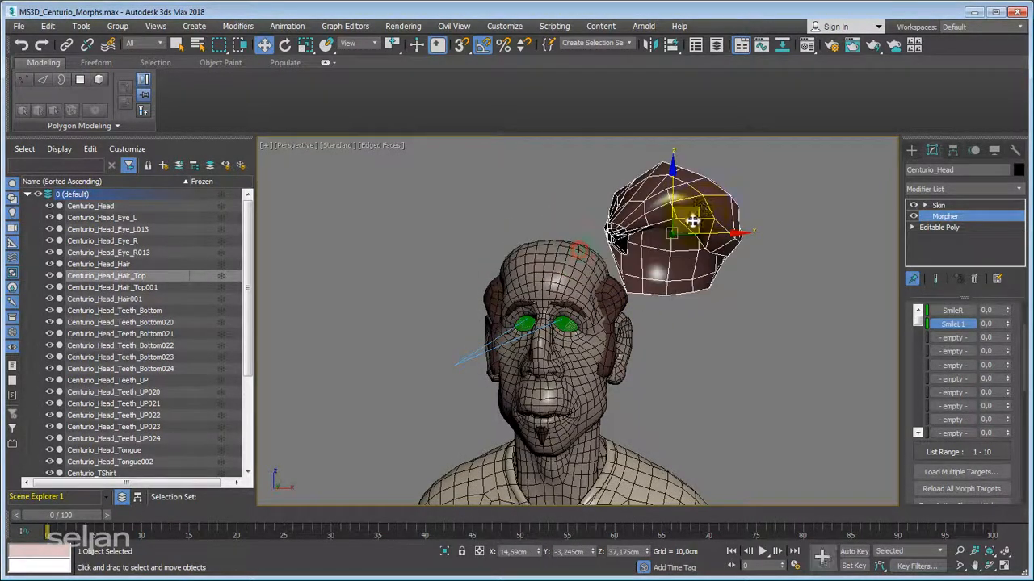
{"action": "key", "text": "ctrl+z"}
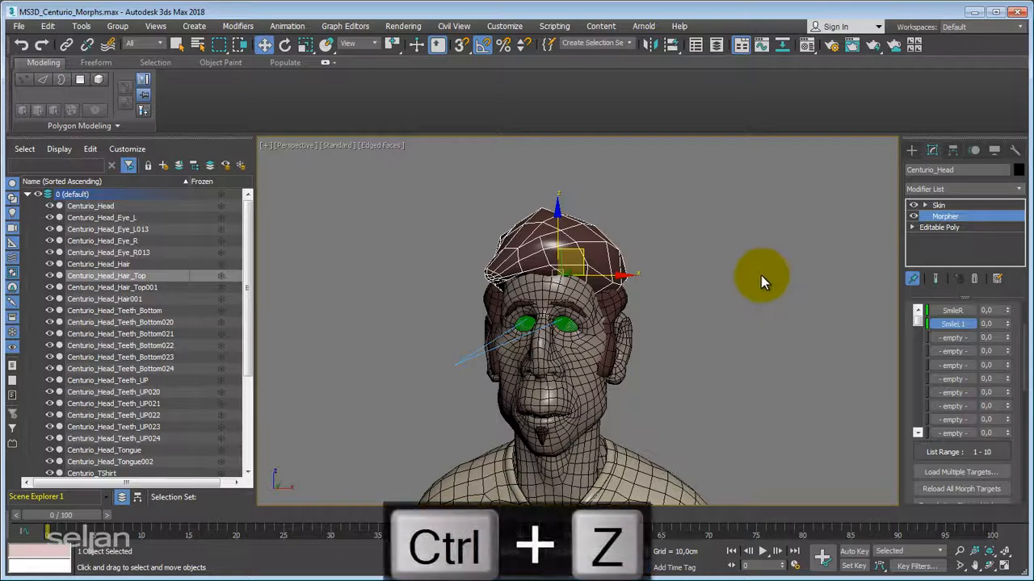
{"action": "left_click", "coordinate": [912, 280]}
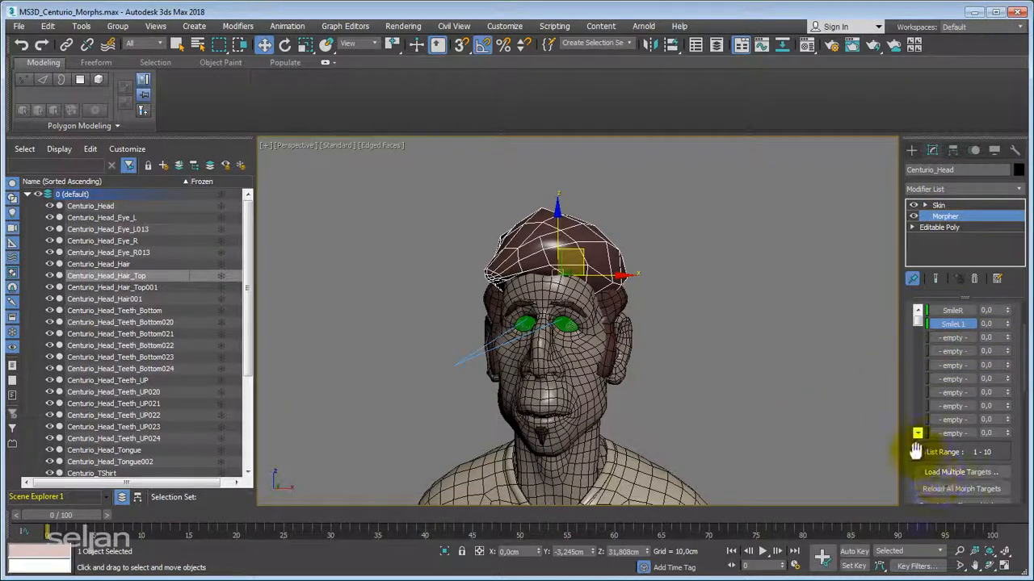
Rename the second morph channel of the pinned Morpher as SmileL.
{"action": "left_click_drag", "start_coordinate": [918, 444], "coordinate": [910, 307]}
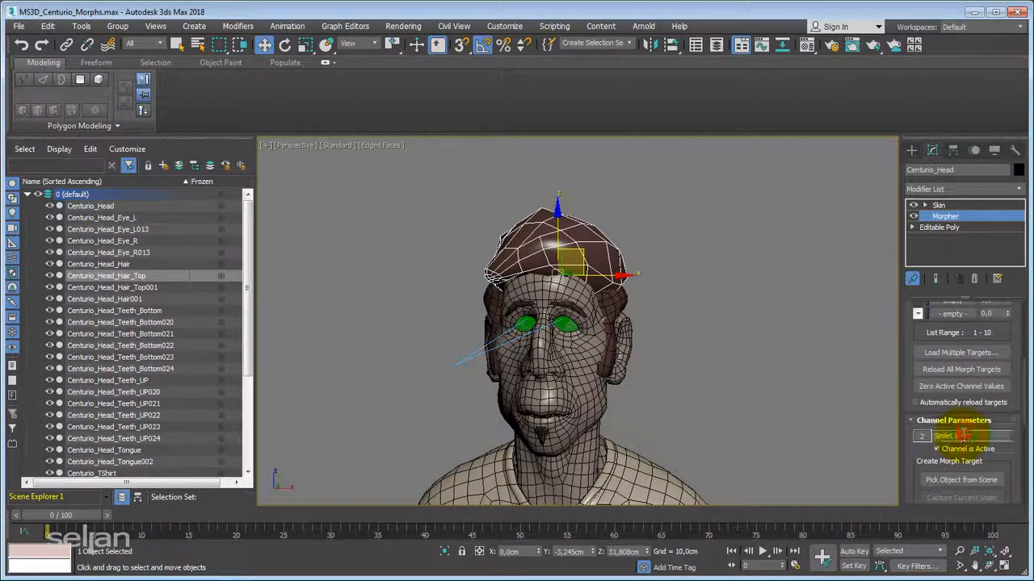
{"action": "key", "text": "BackSpace"}
{"action": "key", "text": "Return"}
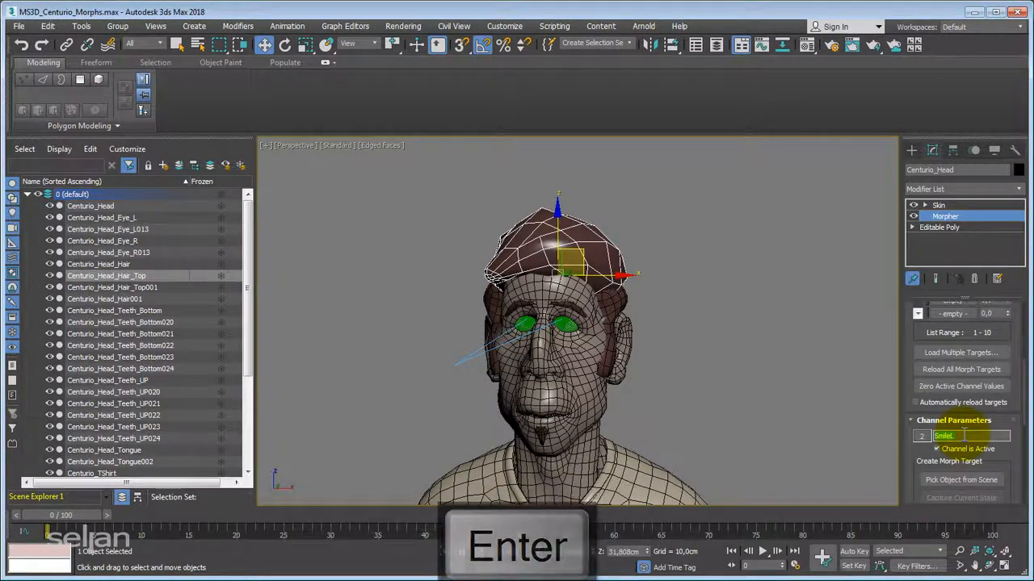
{"action": "left_click_drag", "start_coordinate": [913, 334], "coordinate": [898, 485]}
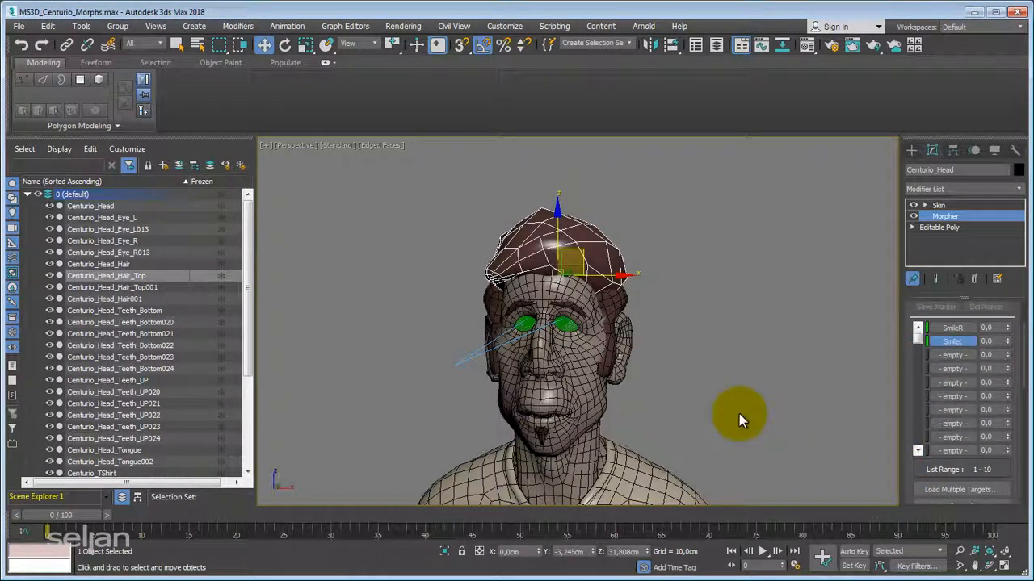
{"action": "middle_click_drag", "start_coordinate": [729, 395], "coordinate": [720, 384], "text": "alt"}
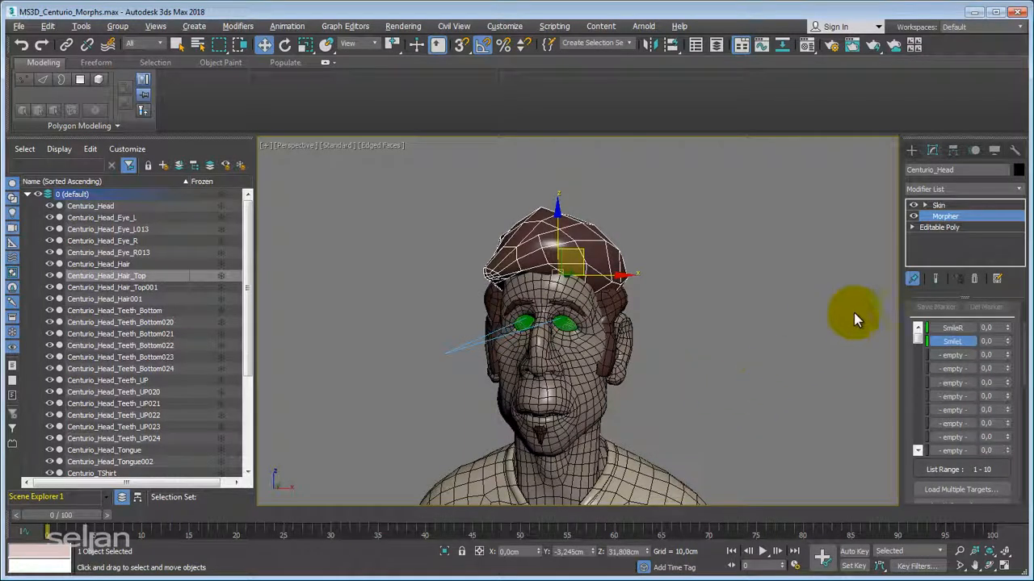
Unpin the modifier stack and turn off the edged faces display in the perspective view.
{"action": "left_click", "coordinate": [914, 280]}
{"action": "mouse_move", "coordinate": [784, 333]}
{"action": "middle_mouse_down", "text": "alt"}
{"action": "mouse_move", "coordinate": [768, 349]}
{"action": "mouse_move", "coordinate": [767, 336]}
{"action": "middle_mouse_up", "text": "alt"}
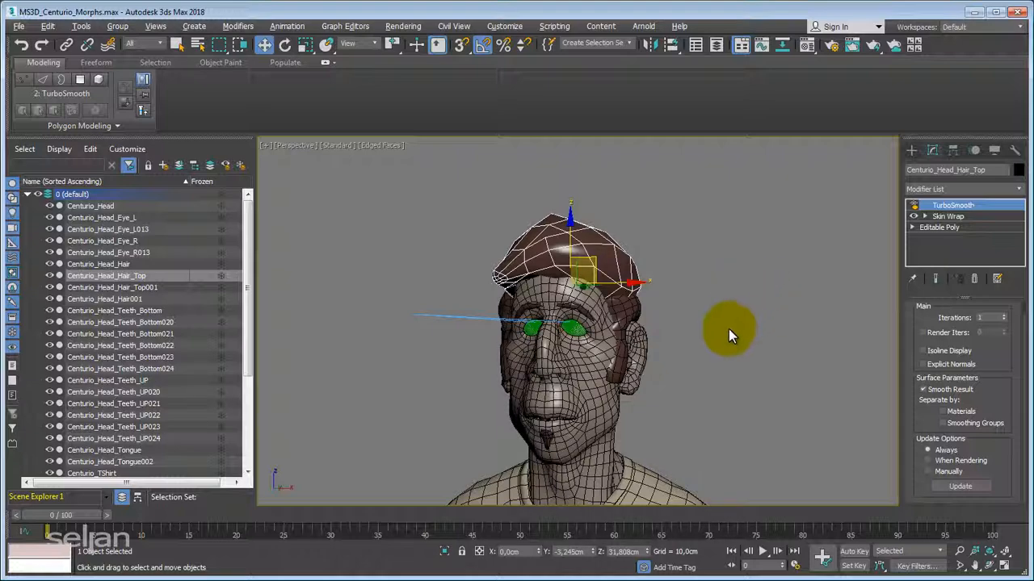
{"action": "middle_click_drag", "start_coordinate": [729, 329], "coordinate": [679, 346], "text": "alt"}
{"action": "key", "text": "F4"}
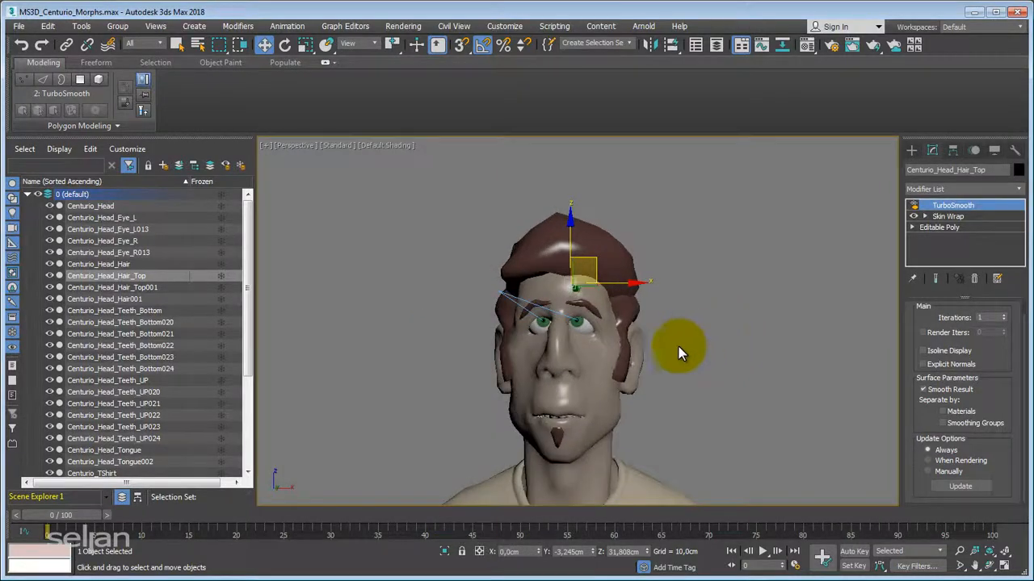
Select the Centurio_Head object in the perspective view.
{"action": "middle_click_drag", "start_coordinate": [724, 323], "coordinate": [634, 367], "text": "alt"}
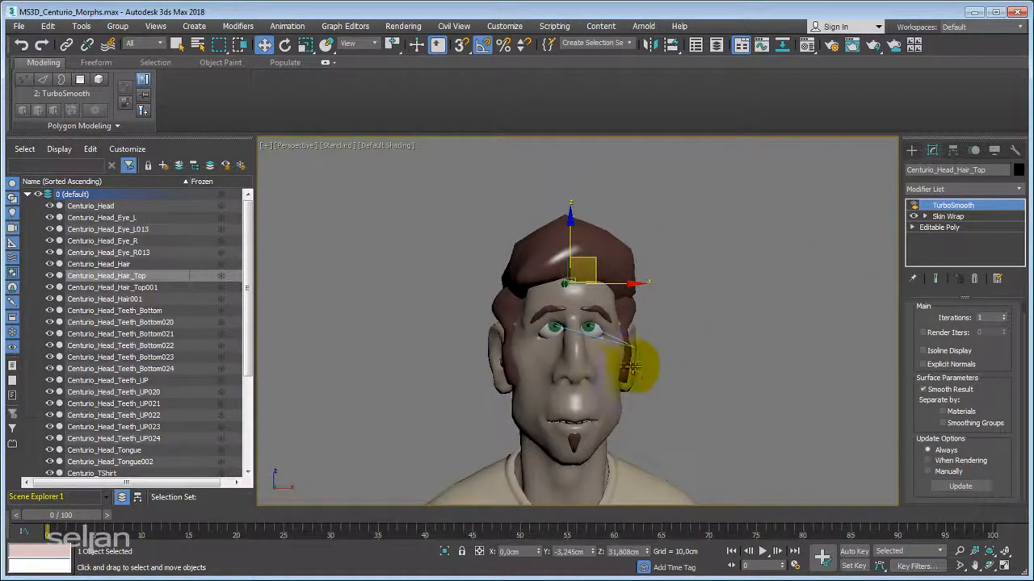
{"action": "left_click", "coordinate": [598, 367]}
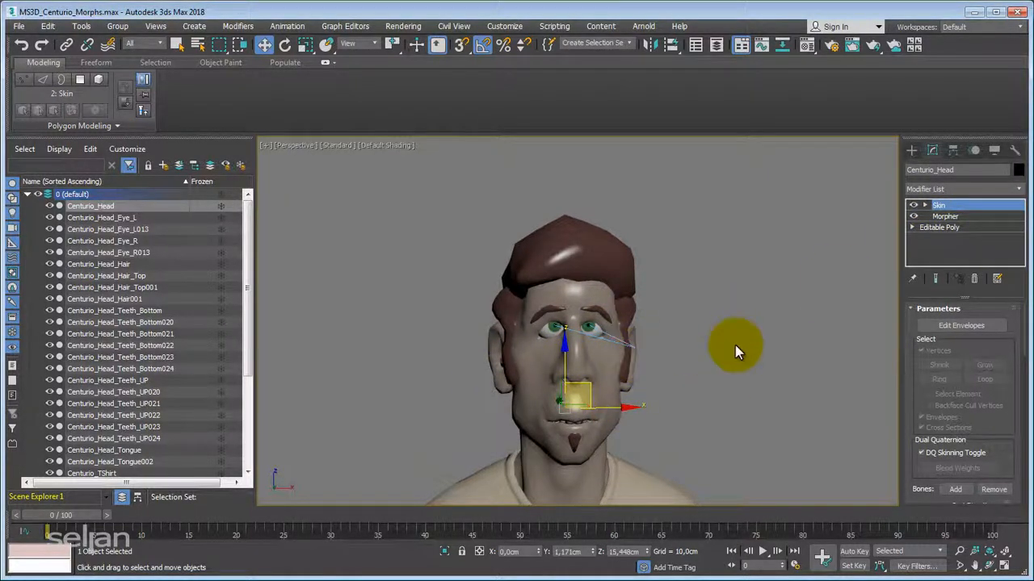
{"action": "mouse_move", "coordinate": [735, 345]}
{"action": "middle_mouse_down", "text": "alt"}
{"action": "mouse_move", "coordinate": [745, 330]}
{"action": "mouse_move", "coordinate": [741, 344]}
{"action": "middle_mouse_up", "text": "alt"}
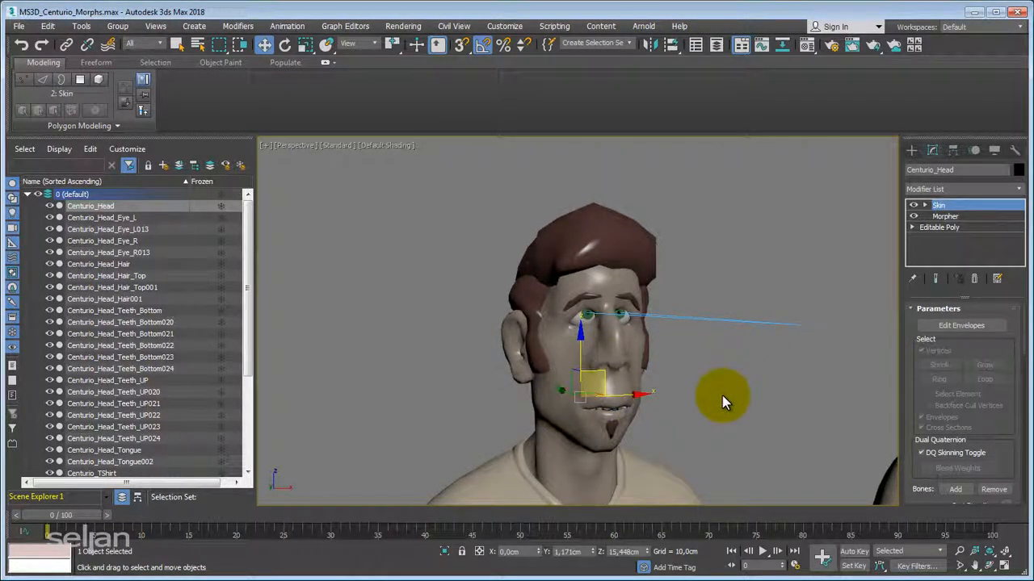
Create a Slider manipulator helper in the empty viewport area beside the top of the head.
{"action": "left_click", "coordinate": [911, 151]}
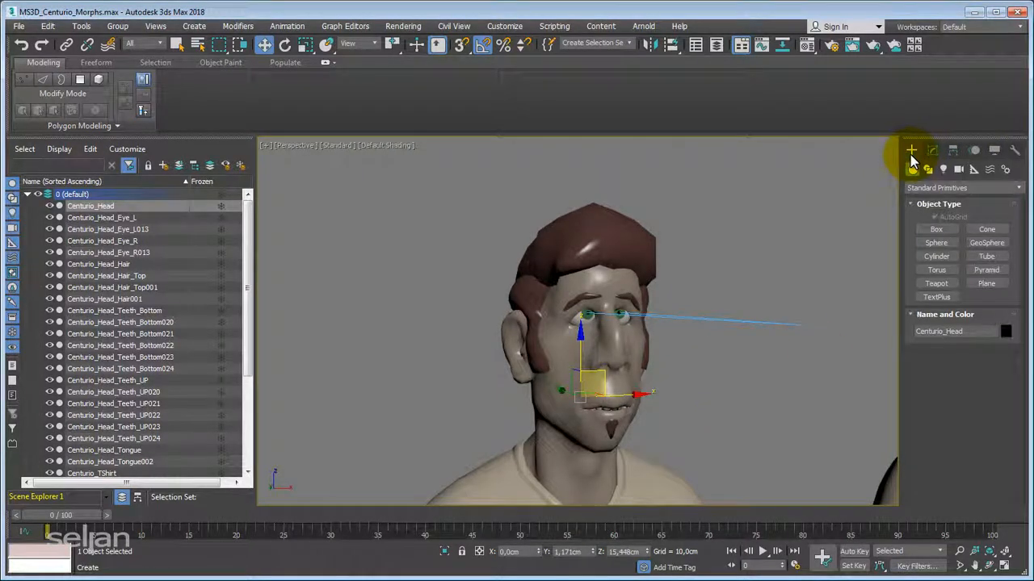
{"action": "left_click", "coordinate": [974, 169]}
{"action": "left_click", "coordinate": [966, 187]}
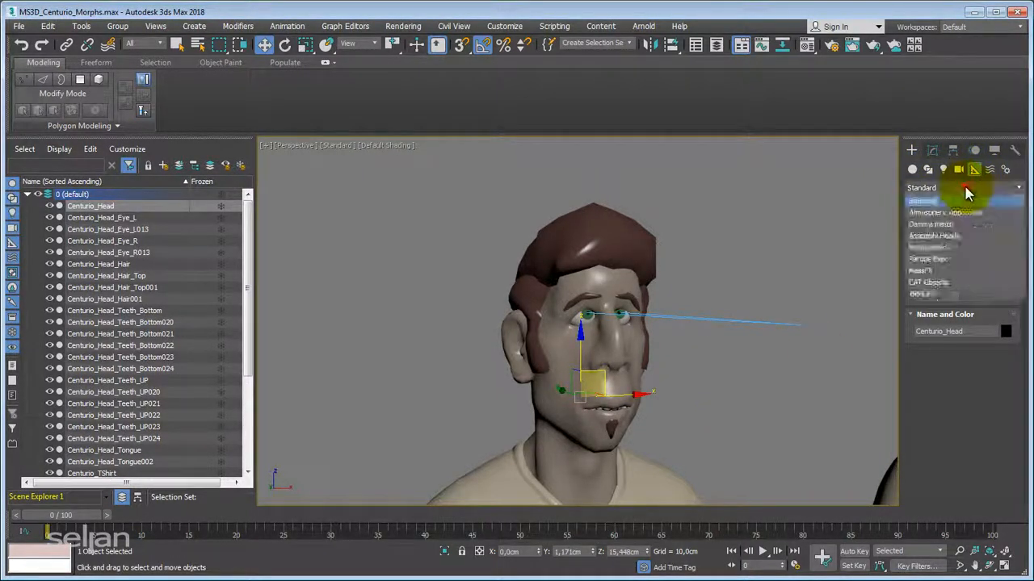
{"action": "left_click", "coordinate": [935, 247]}
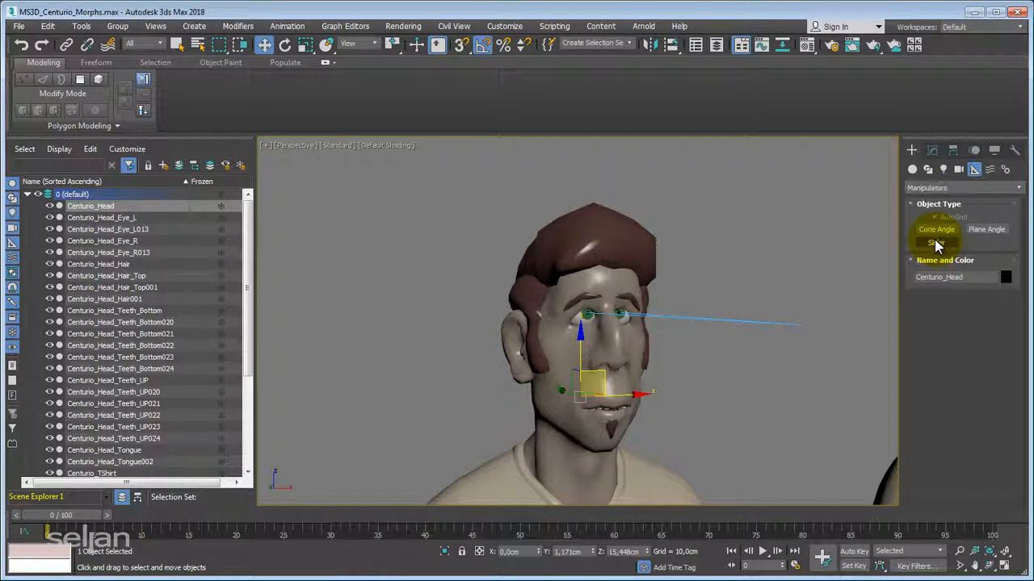
{"action": "left_click", "coordinate": [935, 244]}
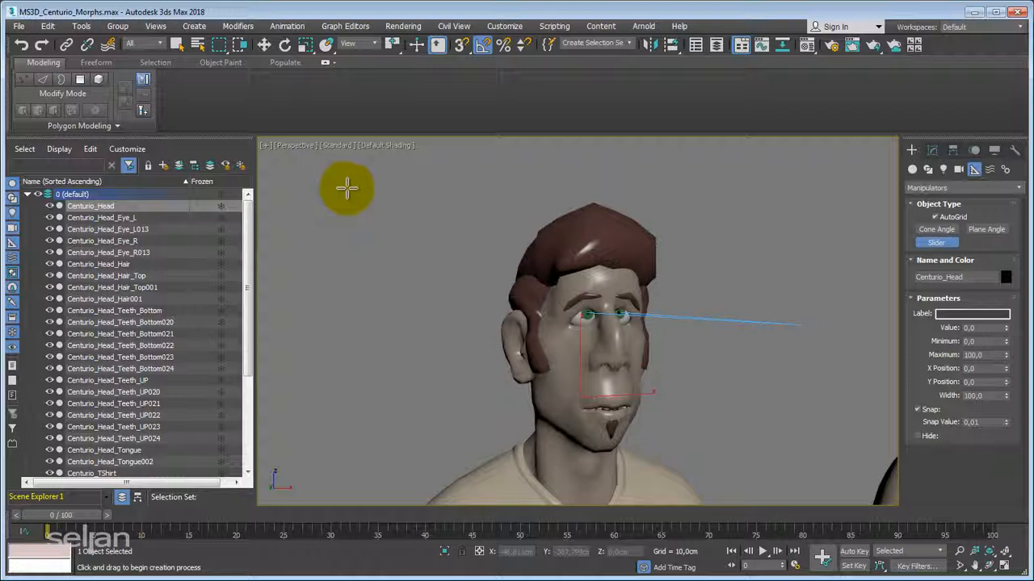
{"action": "left_click", "coordinate": [347, 187]}
{"action": "right_click", "coordinate": [353, 235]}
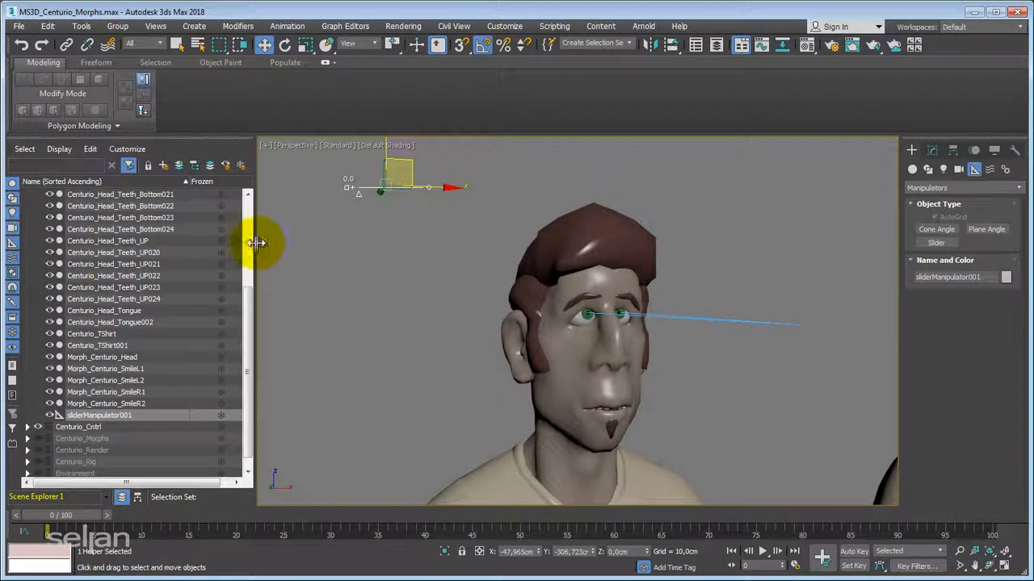
Narrow the Scene Explorer to widen the viewport and reframe the character's head and shoulders.
{"action": "left_click_drag", "start_coordinate": [254, 237], "coordinate": [194, 258]}
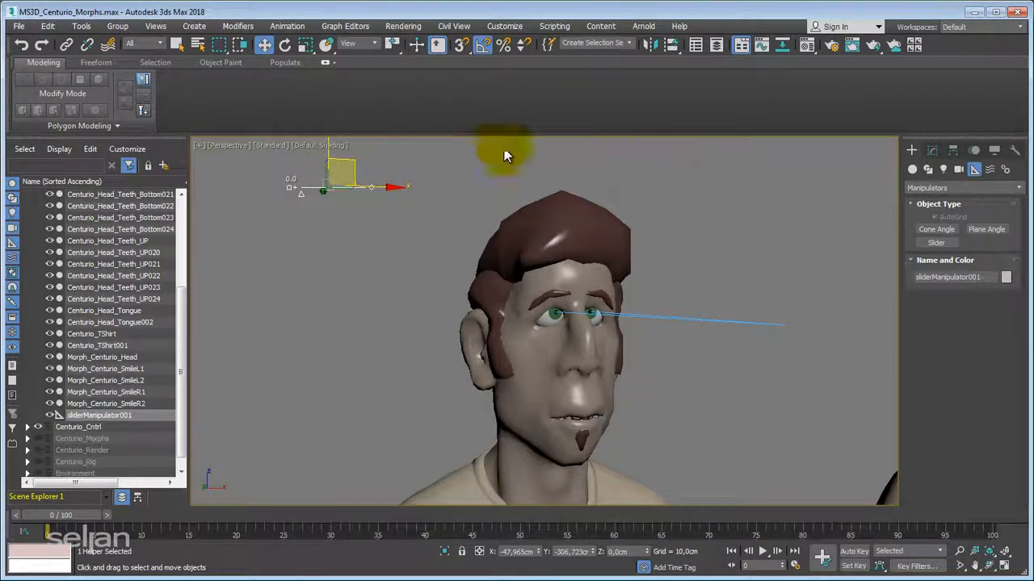
{"action": "middle_click_drag", "start_coordinate": [397, 319], "coordinate": [478, 159]}
{"action": "left_click_drag", "start_coordinate": [187, 269], "coordinate": [237, 284]}
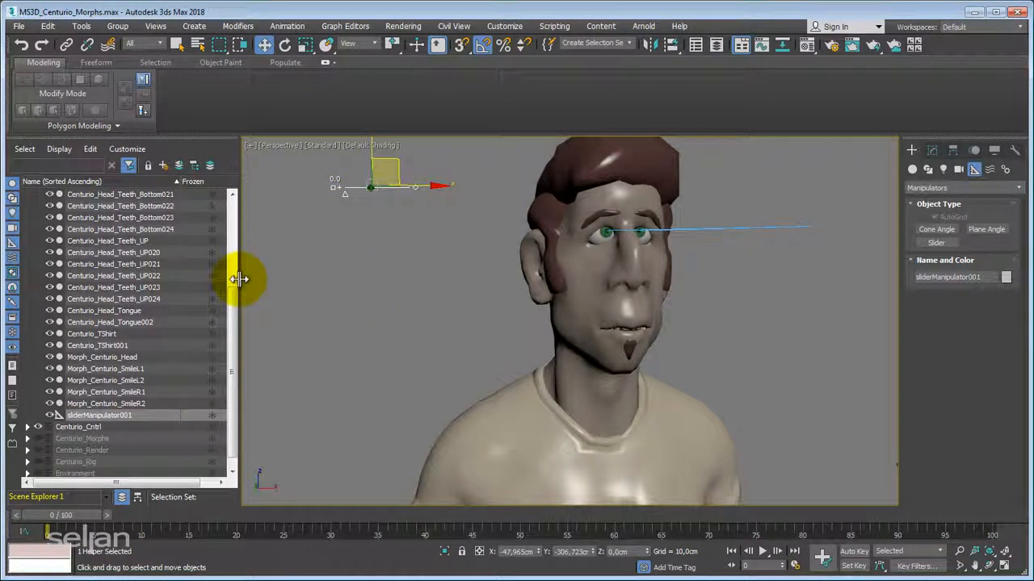
{"action": "left_click_drag", "start_coordinate": [238, 279], "coordinate": [196, 282]}
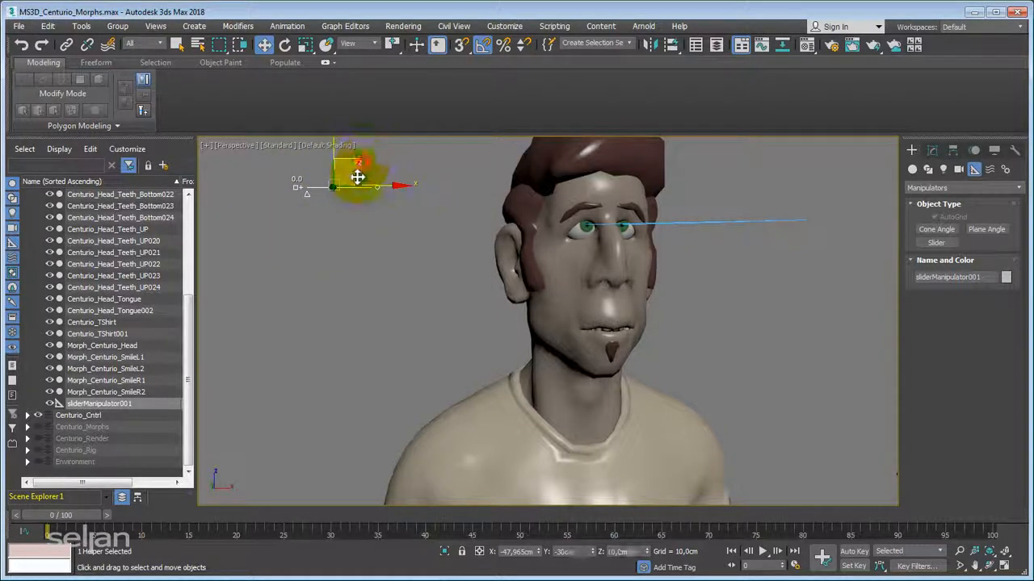
Try shifting the slider manipulator with the Move tool and display its modifiable parameters.
{"action": "left_click_drag", "start_coordinate": [357, 173], "coordinate": [360, 166]}
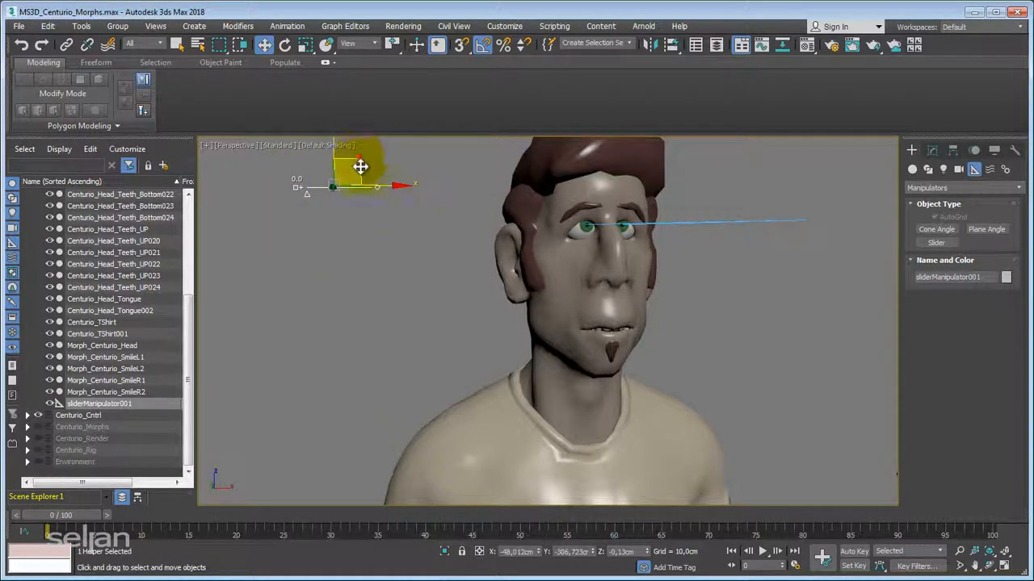
{"action": "left_click", "coordinate": [932, 152]}
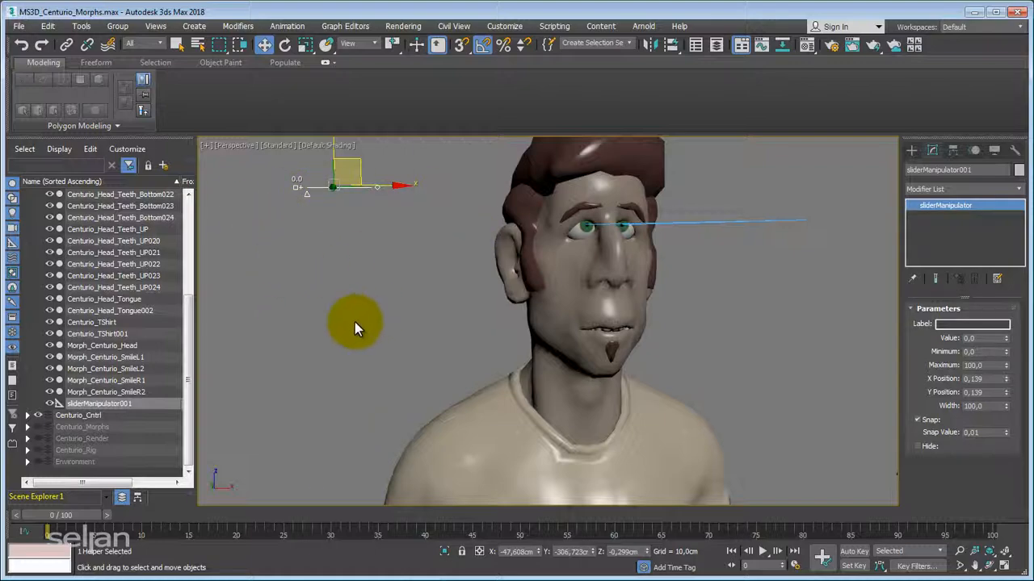
Enable Select and Manipulate mode and try out the slider's handles in the viewport.
{"action": "left_click", "coordinate": [416, 47]}
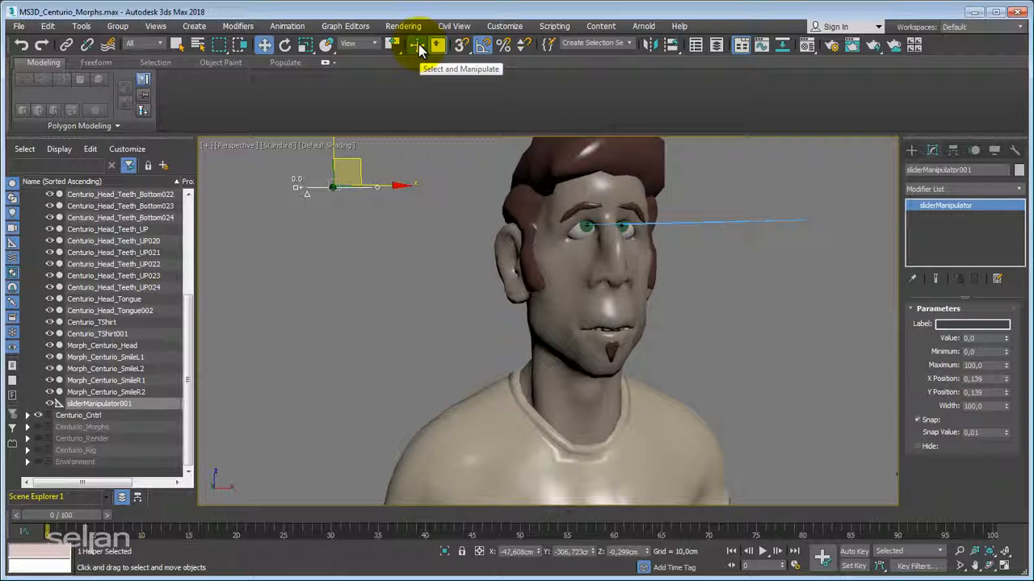
{"action": "left_click_drag", "start_coordinate": [307, 194], "coordinate": [281, 216]}
{"action": "left_click", "coordinate": [306, 205]}
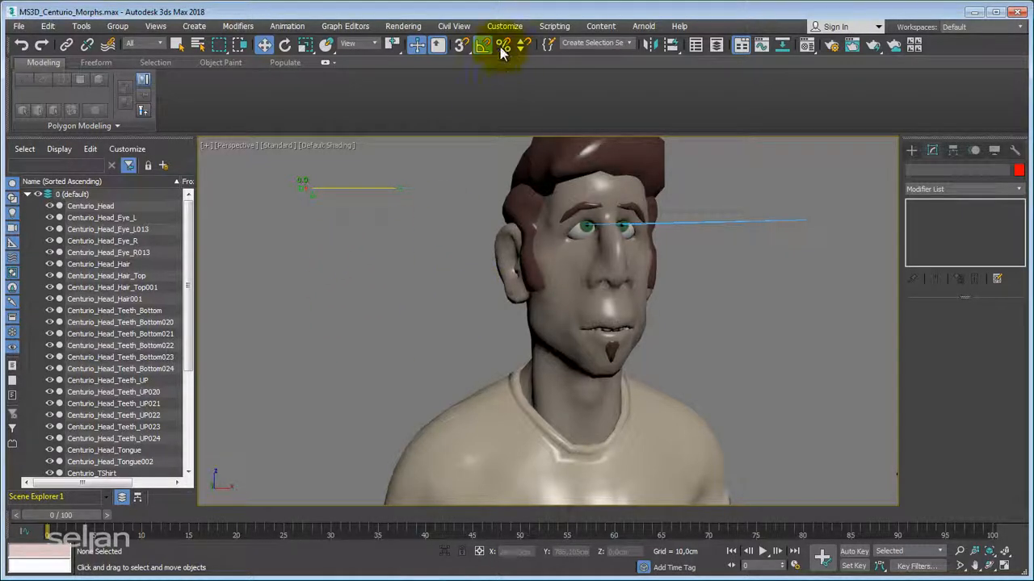
Select the slider manipulator beside the head and label it SmileR.
{"action": "right_click", "coordinate": [394, 237]}
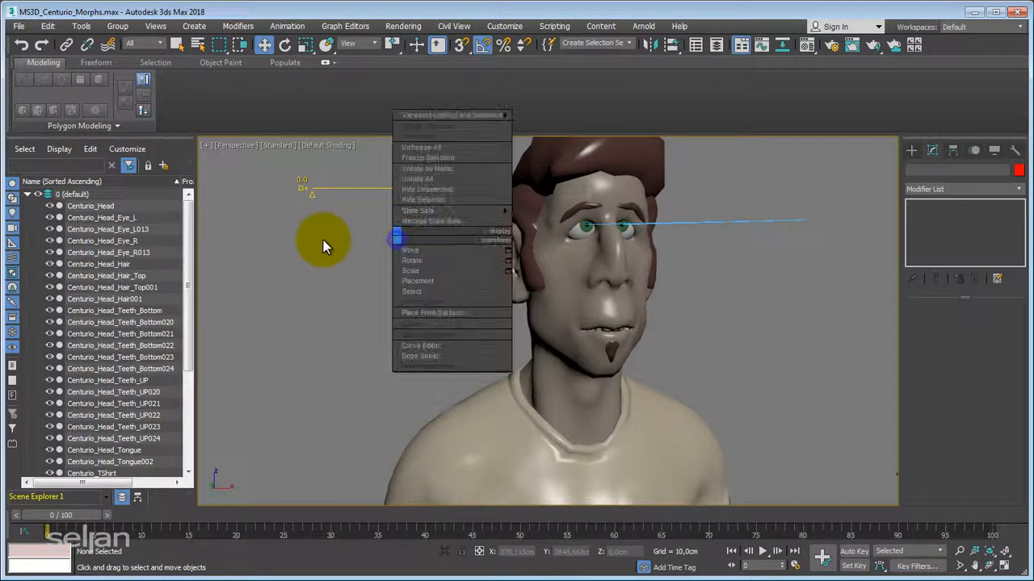
{"action": "left_click", "coordinate": [287, 236]}
{"action": "left_click_drag", "start_coordinate": [441, 219], "coordinate": [440, 222]}
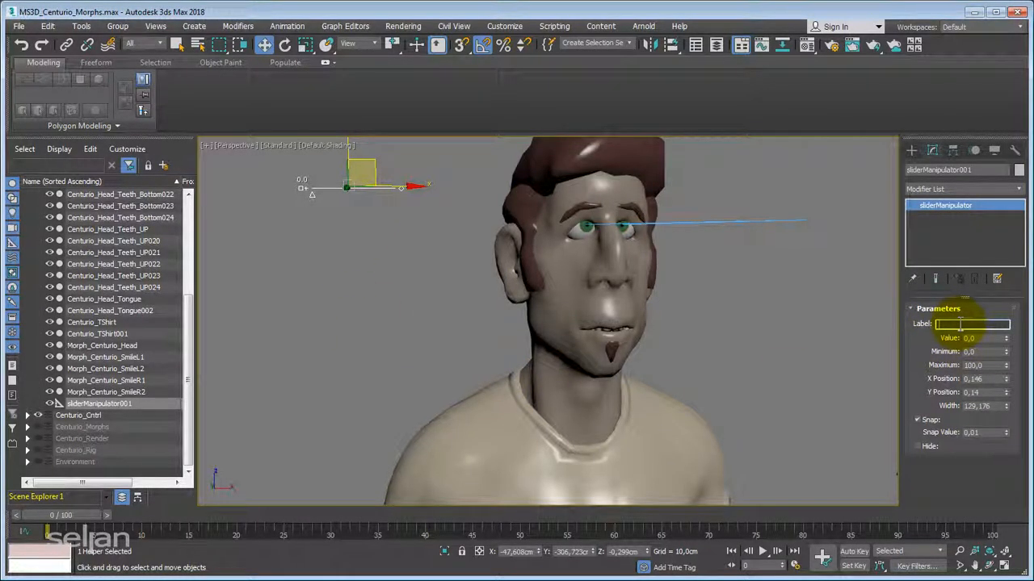
{"action": "type", "text": "eR"}
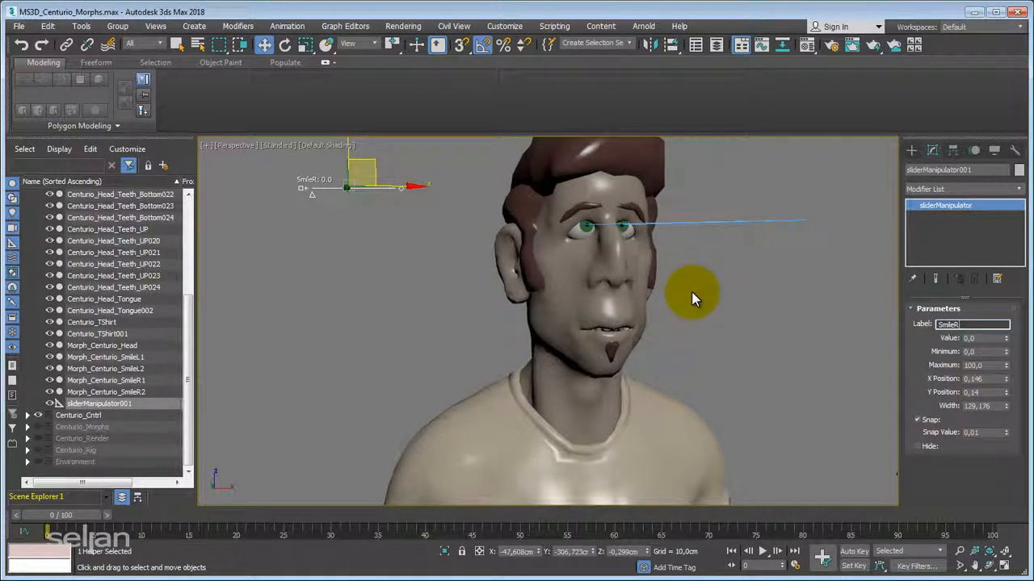
Set the SmileR slider's width to 130 and its snap value to 5.
{"action": "left_click_drag", "start_coordinate": [1007, 380], "coordinate": [1007, 397]}
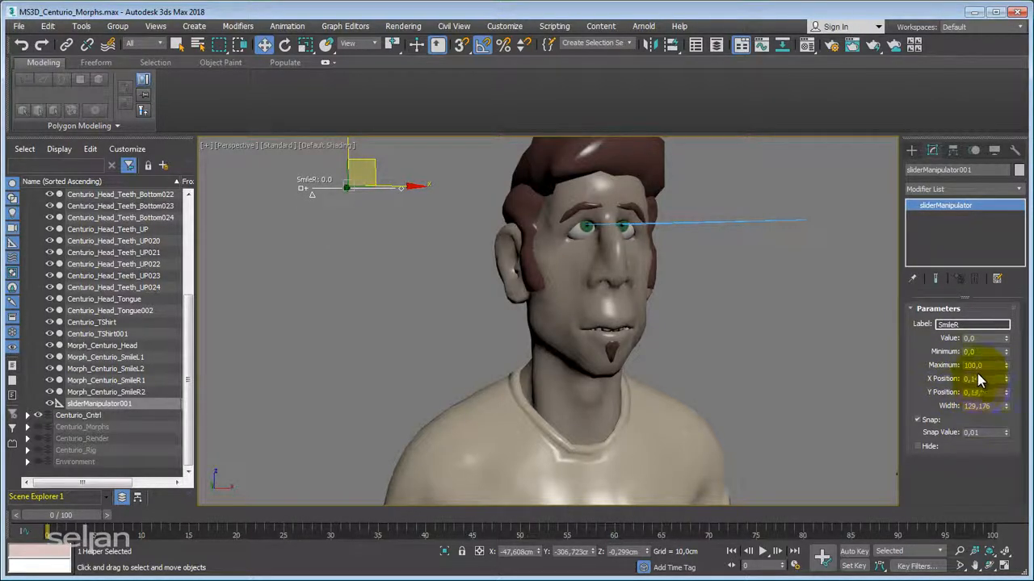
{"action": "left_click_drag", "start_coordinate": [993, 406], "coordinate": [905, 416]}
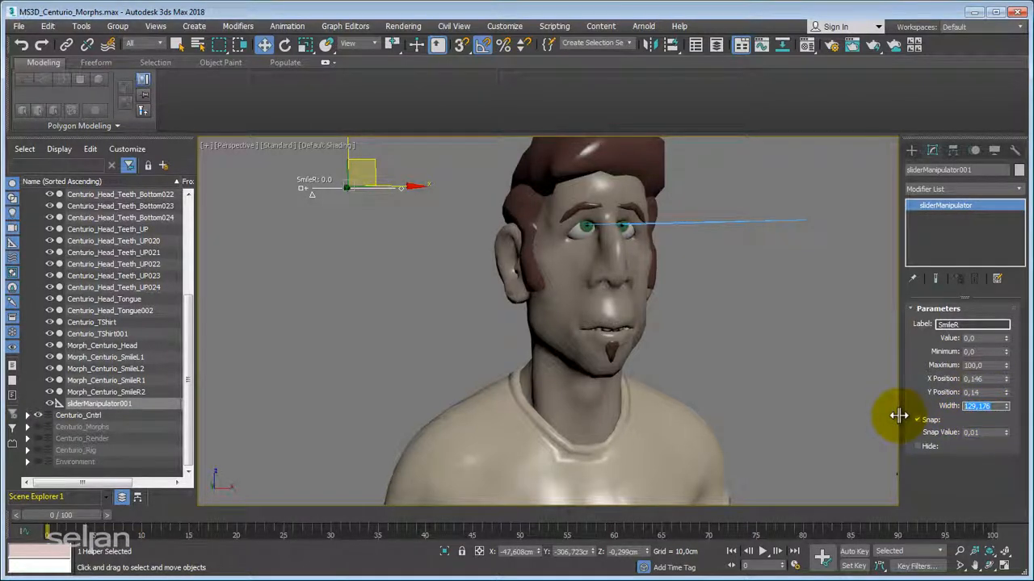
{"action": "type", "text": "130"}
{"action": "key", "text": "Return"}
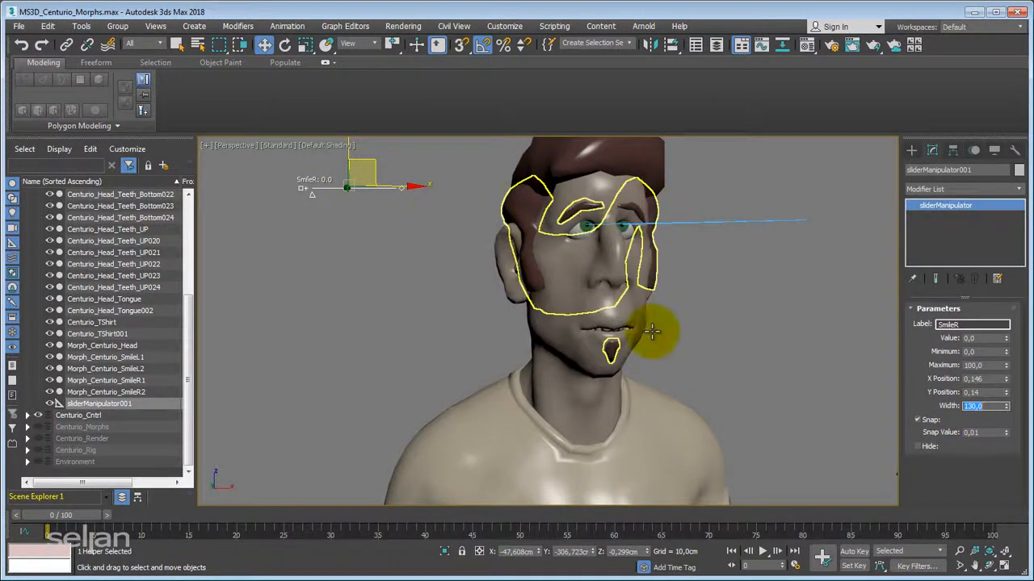
{"action": "double_click", "coordinate": [986, 434]}
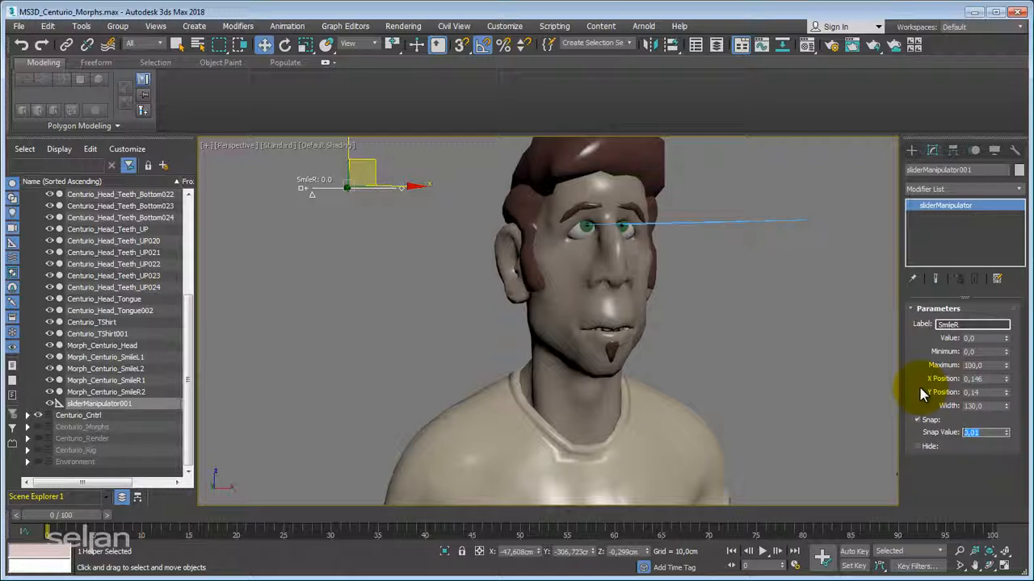
{"action": "type", "text": "5"}
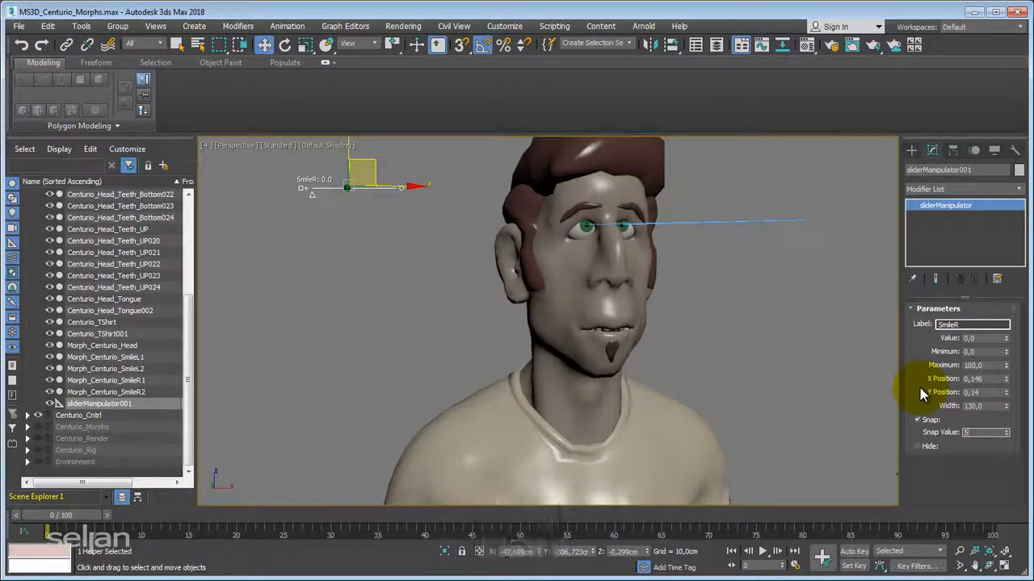
{"action": "key", "text": "Return"}
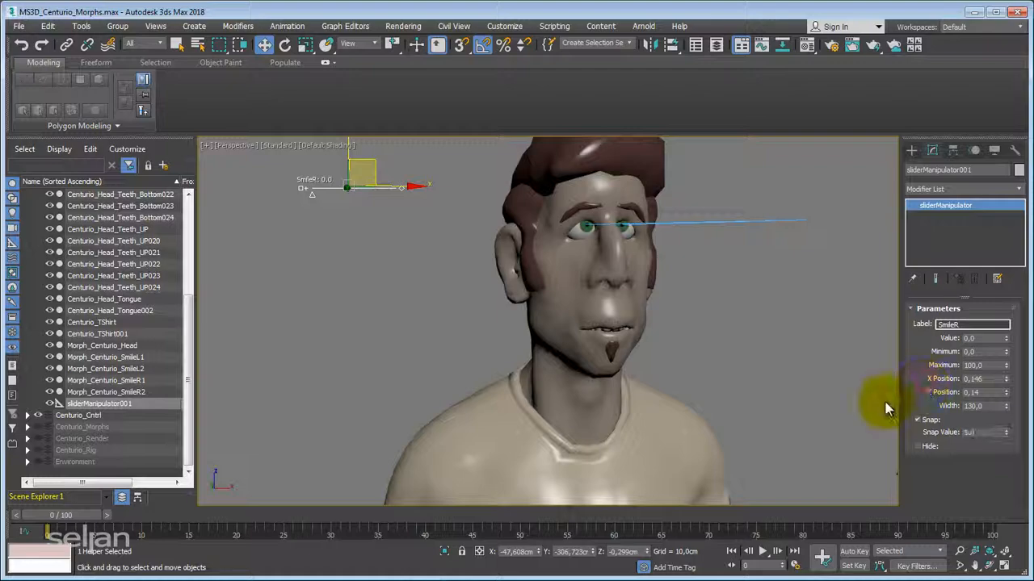
Test the SmileR slider's value handle in Select and Manipulate mode, return it to 0, and deselect the slider.
{"action": "left_click", "coordinate": [418, 46]}
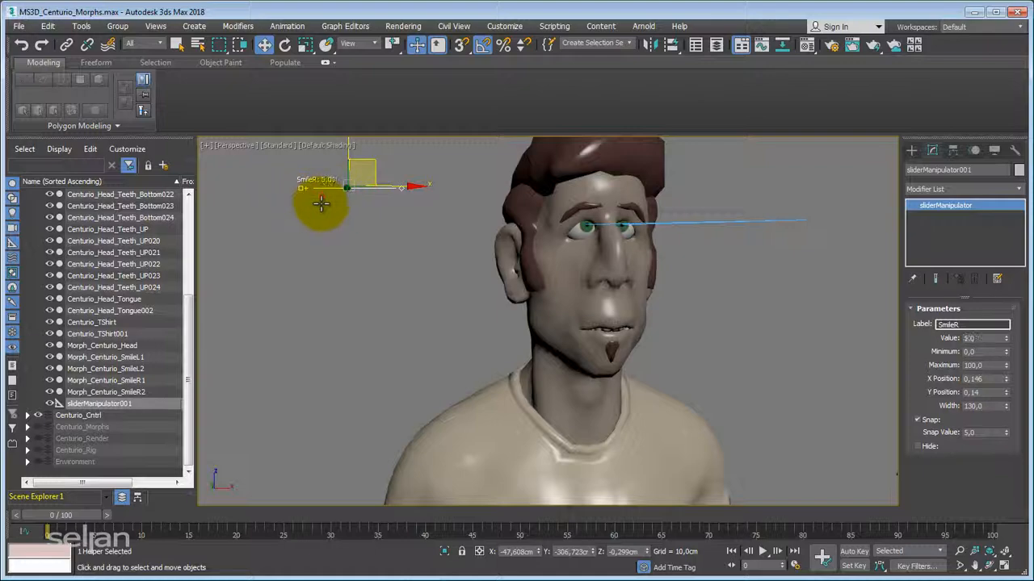
{"action": "left_click_drag", "start_coordinate": [316, 202], "coordinate": [215, 226]}
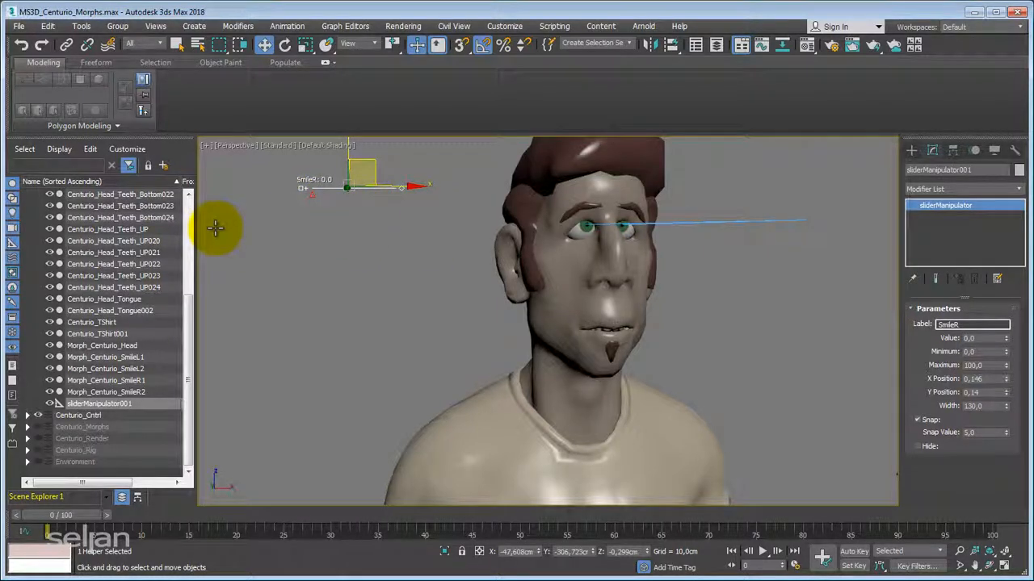
{"action": "left_click", "coordinate": [401, 255]}
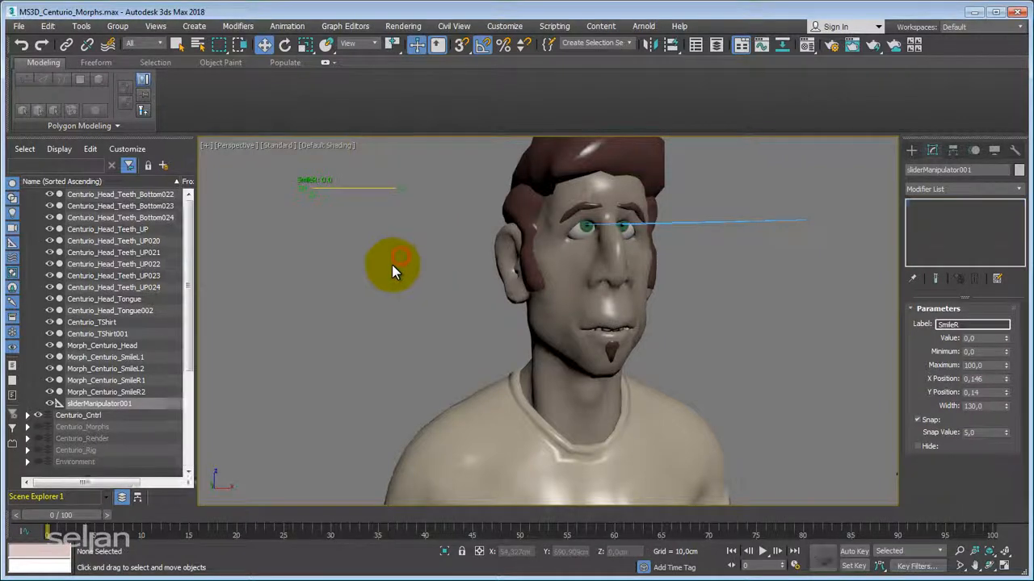
Create a second Slider manipulator directly below the SmileR slider and label it SmileL.
{"action": "left_click", "coordinate": [911, 150]}
{"action": "left_click", "coordinate": [936, 242]}
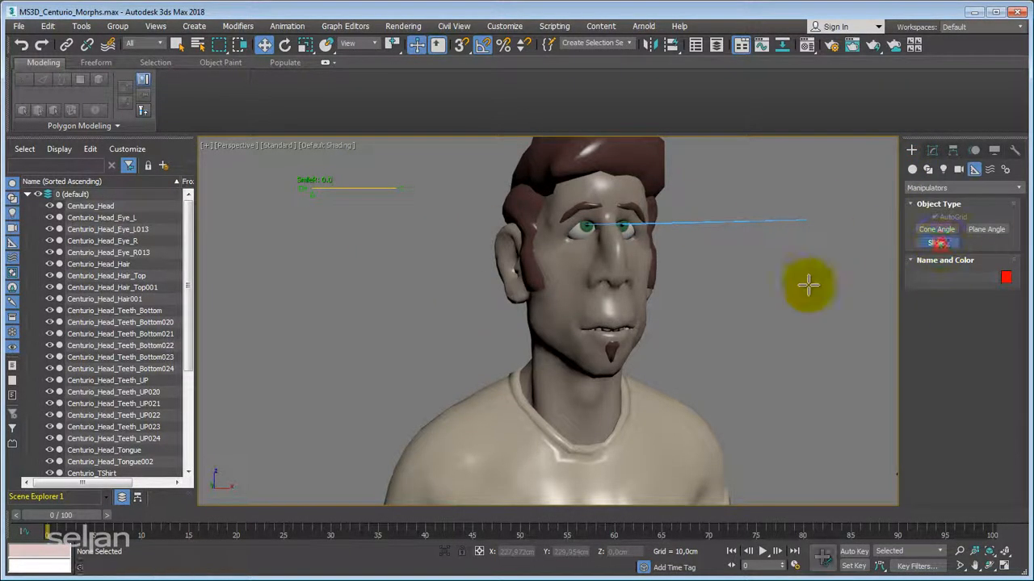
{"action": "left_click", "coordinate": [302, 220]}
{"action": "right_click", "coordinate": [348, 283]}
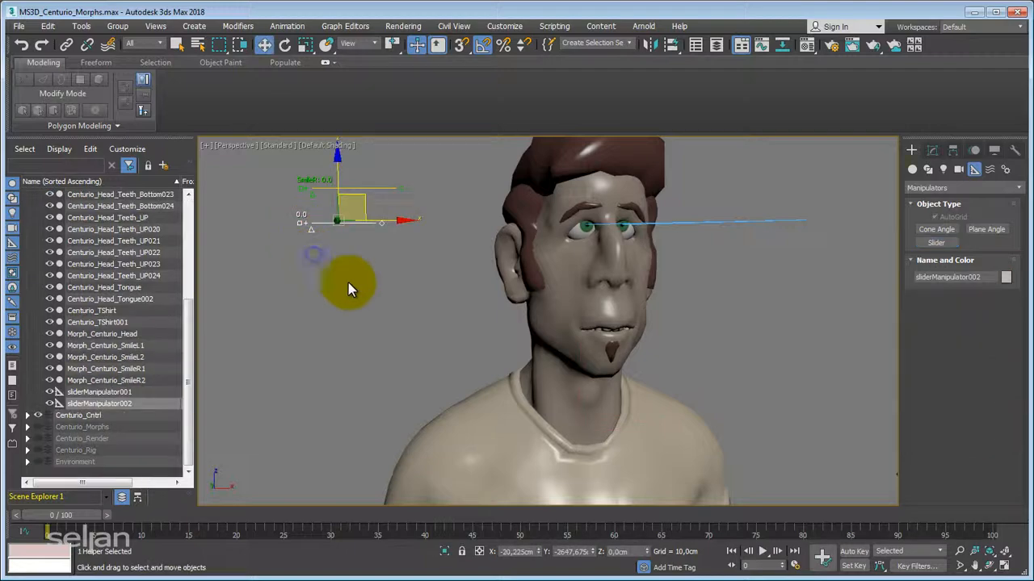
{"action": "left_click", "coordinate": [937, 150]}
{"action": "left_click", "coordinate": [975, 324]}
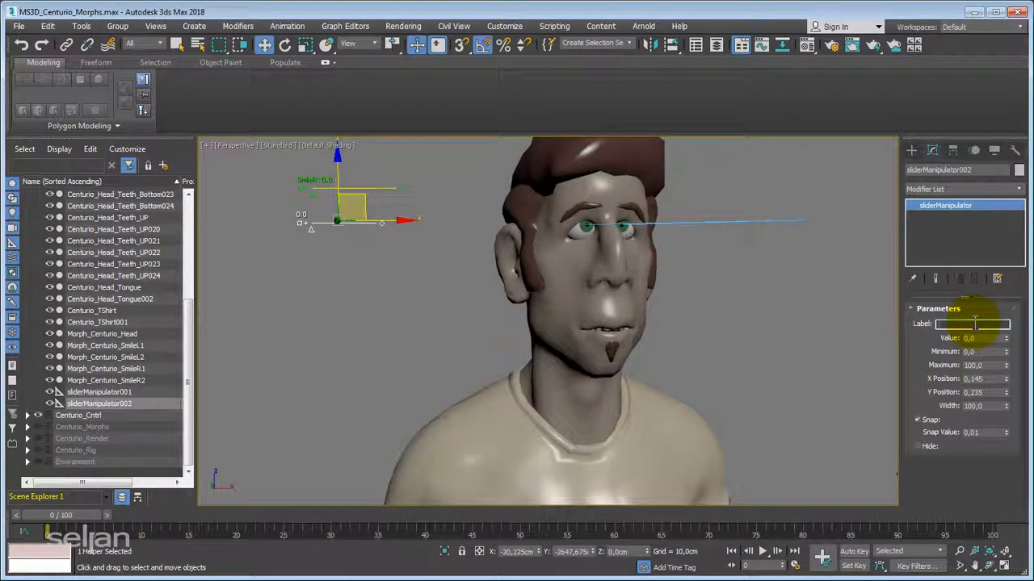
{"action": "type", "text": "SmileL"}
Set the SmileL slider's width to 130 and its snap value to 5, and deselect it.
{"action": "double_click", "coordinate": [981, 406]}
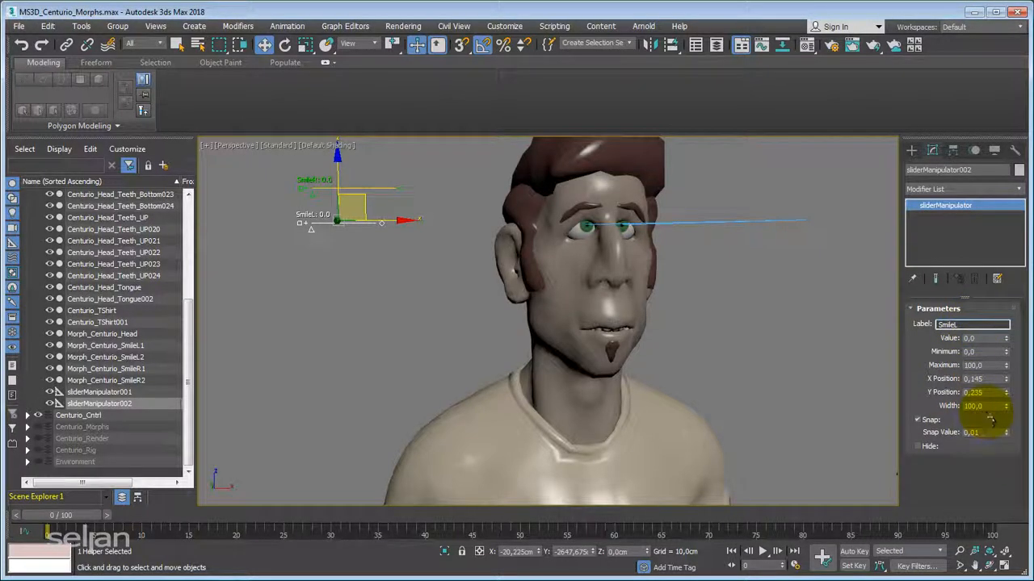
{"action": "type", "text": "130"}
{"action": "key", "text": "Return"}
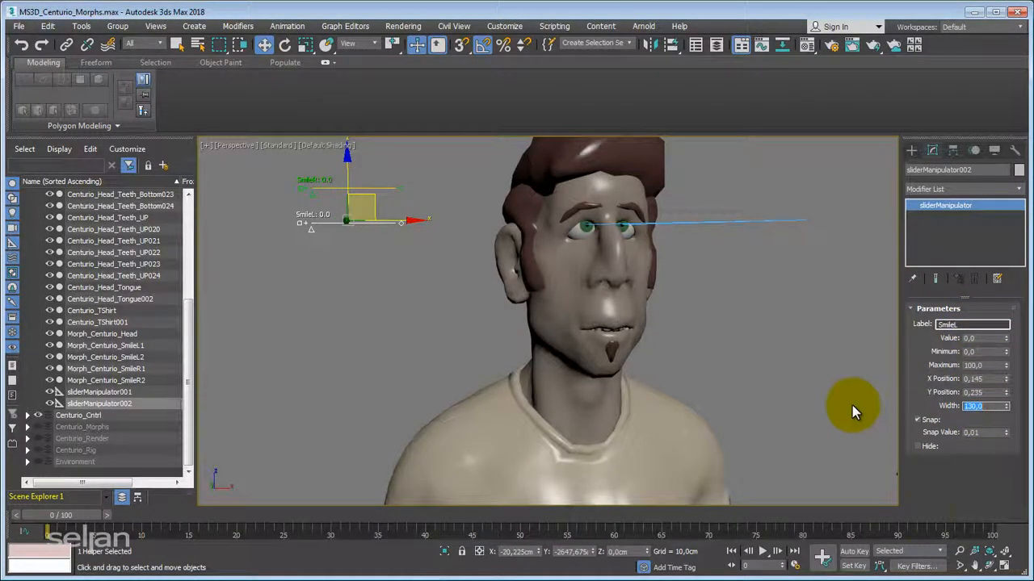
{"action": "double_click", "coordinate": [973, 433]}
{"action": "type", "text": "0,01"}
{"action": "key", "text": "Return"}
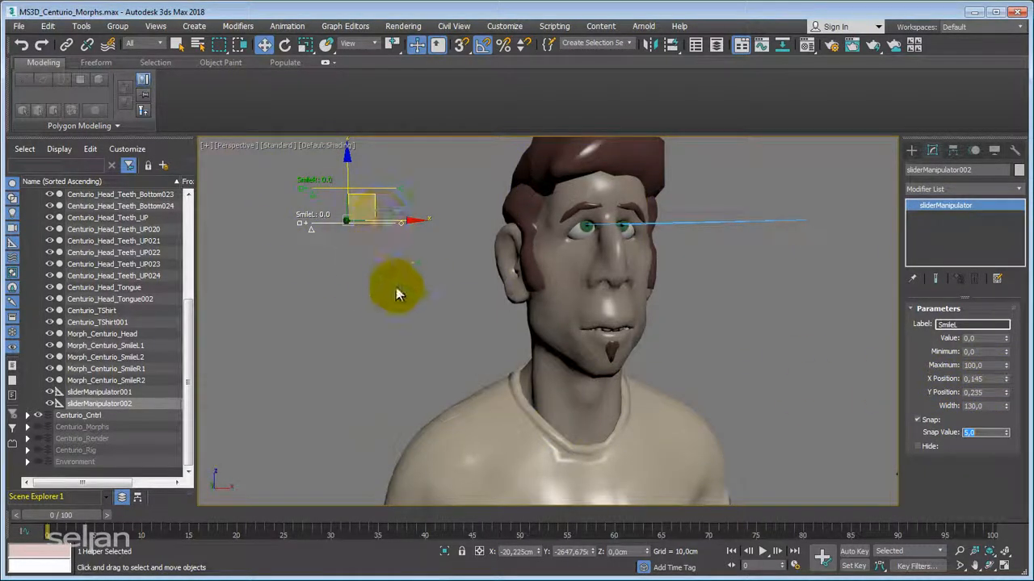
{"action": "left_click", "coordinate": [359, 256]}
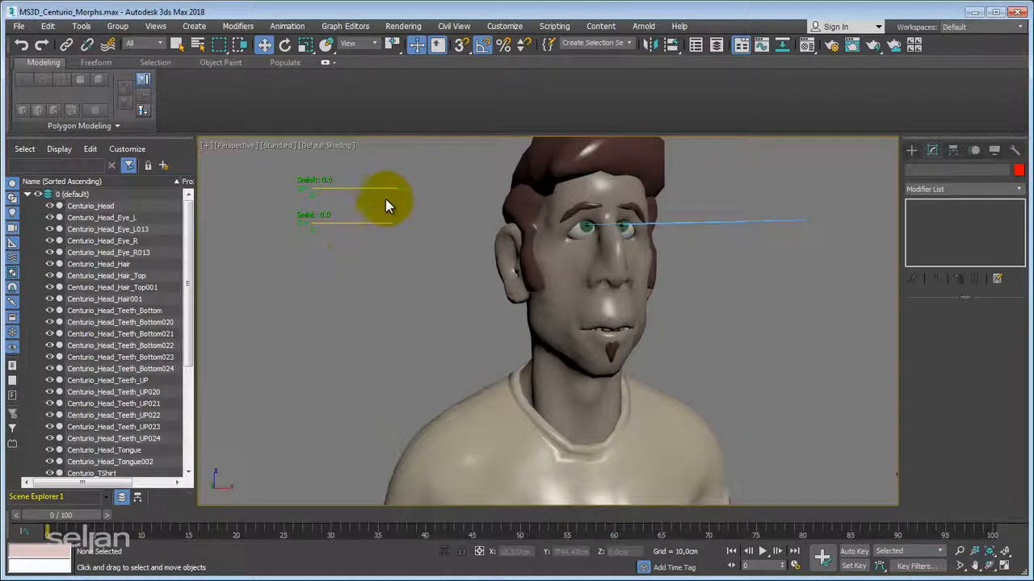
Turn off Select and Manipulate mode and display the Morpher channels of Centurio_Head.
{"action": "left_click", "coordinate": [417, 45]}
{"action": "left_click", "coordinate": [313, 184]}
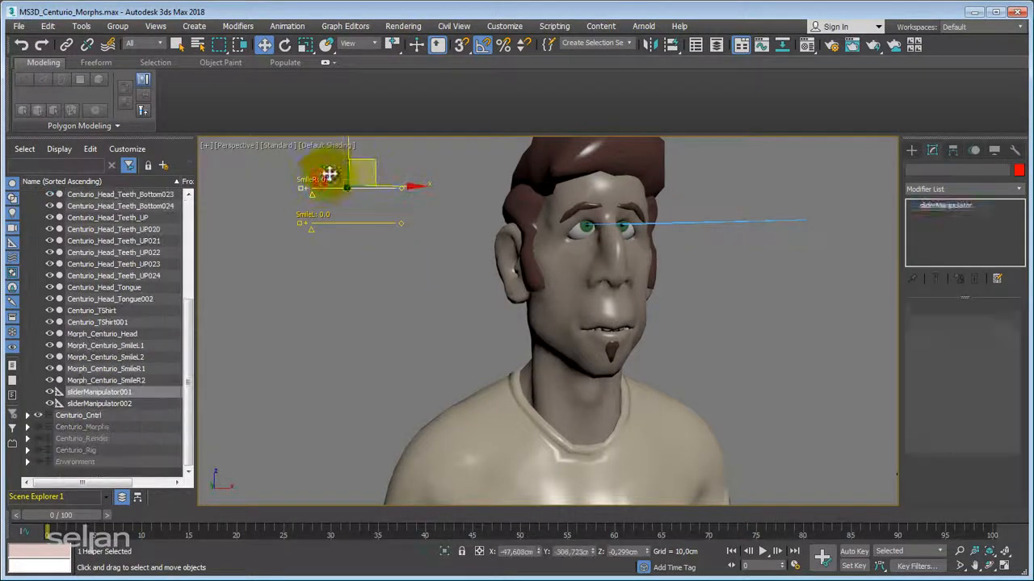
{"action": "left_click", "coordinate": [263, 47]}
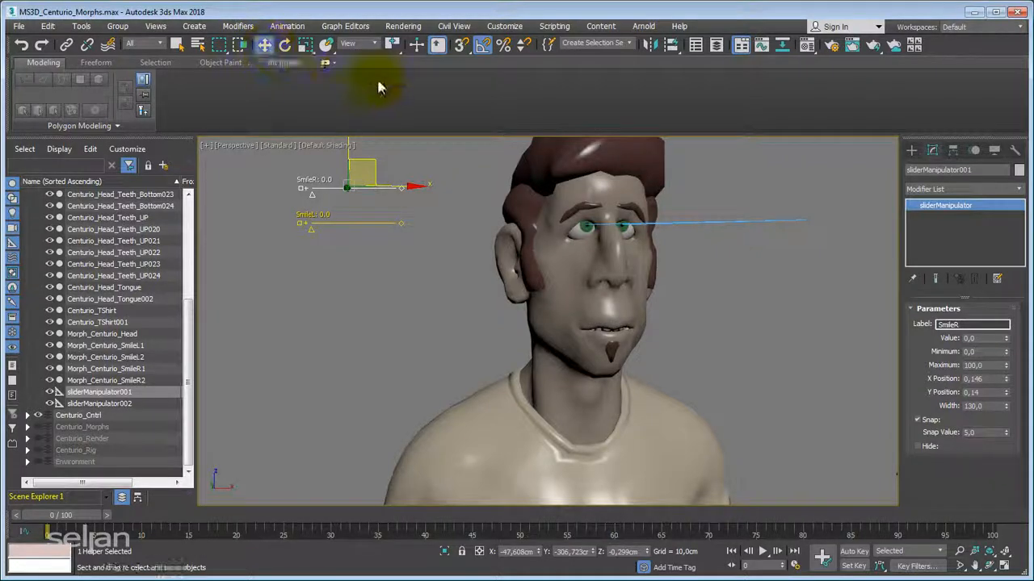
{"action": "left_click", "coordinate": [437, 45]}
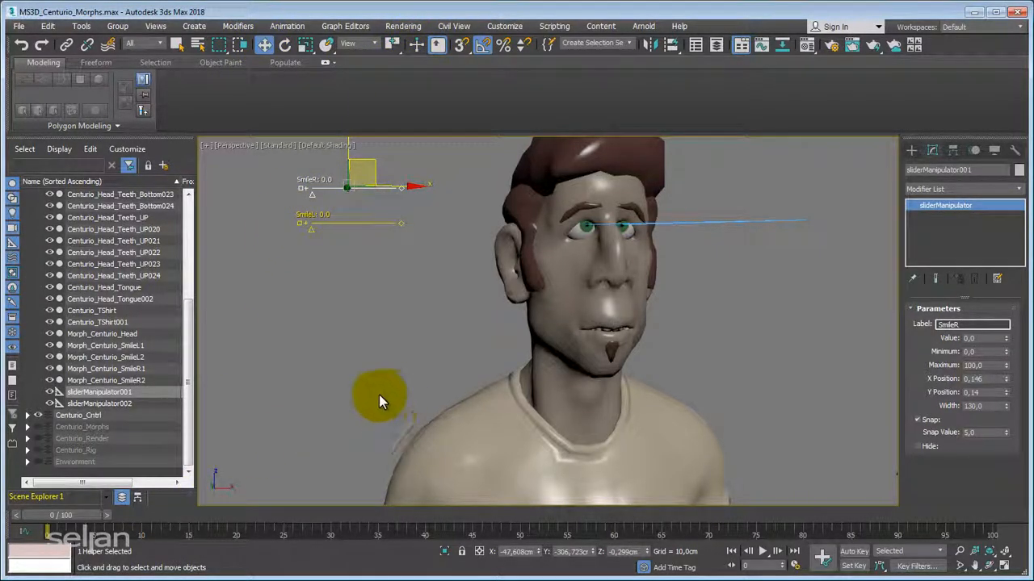
{"action": "left_click", "coordinate": [554, 270]}
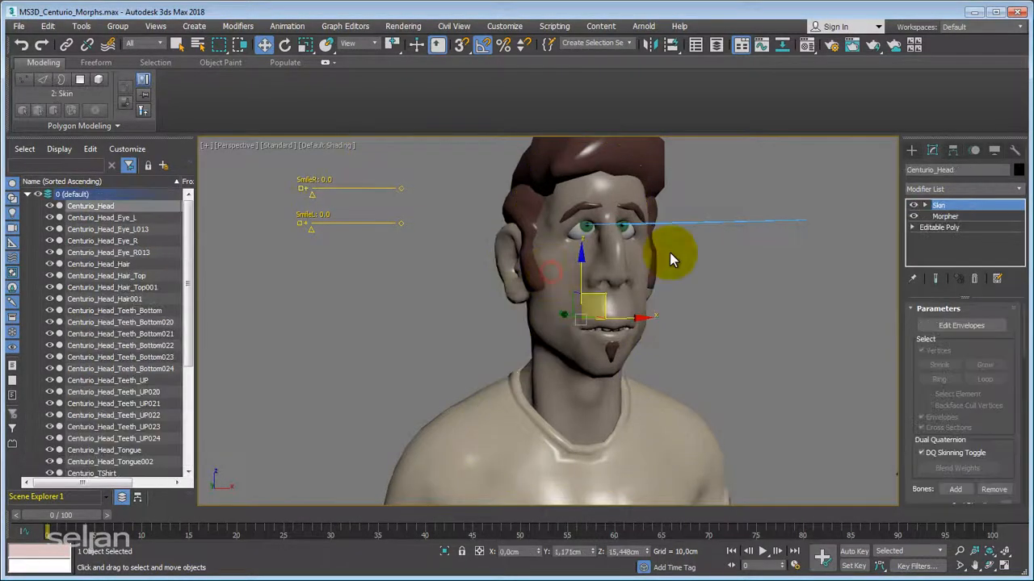
{"action": "left_click", "coordinate": [944, 216]}
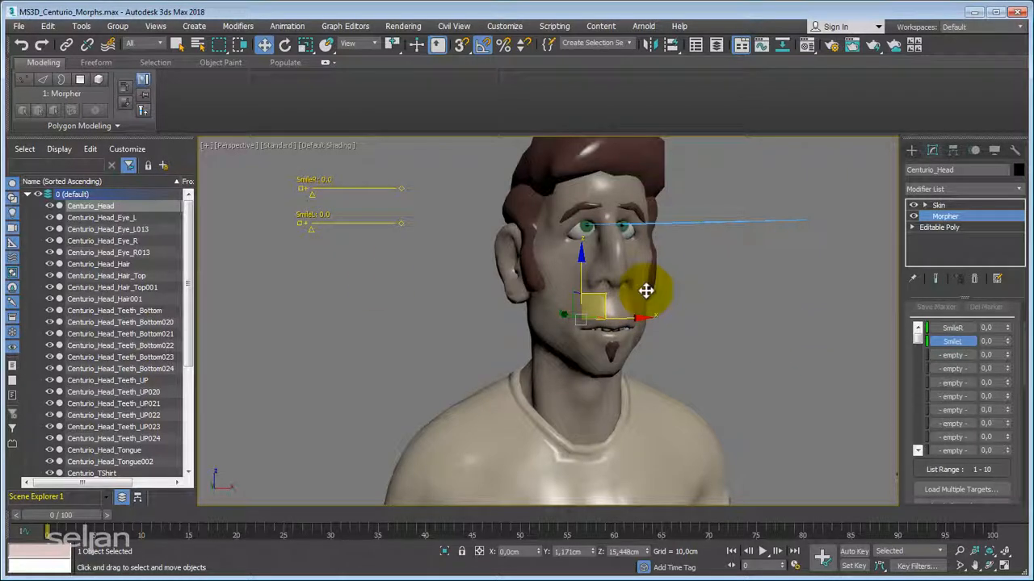
Start Wire Parameters from the SmileR slider, using its sliderManipulator object's value parameter as the source.
{"action": "left_click", "coordinate": [322, 191]}
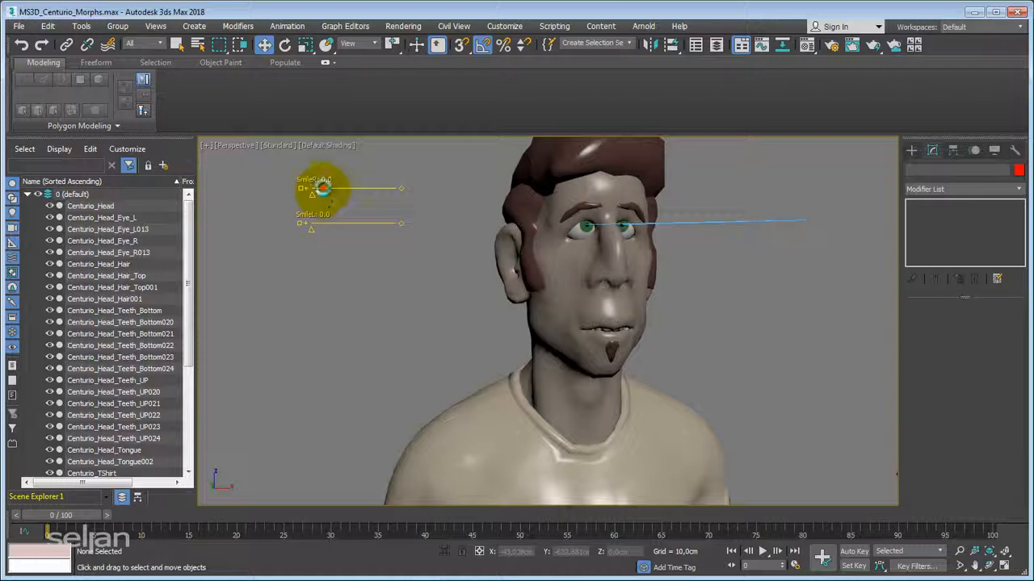
{"action": "left_click", "coordinate": [287, 27]}
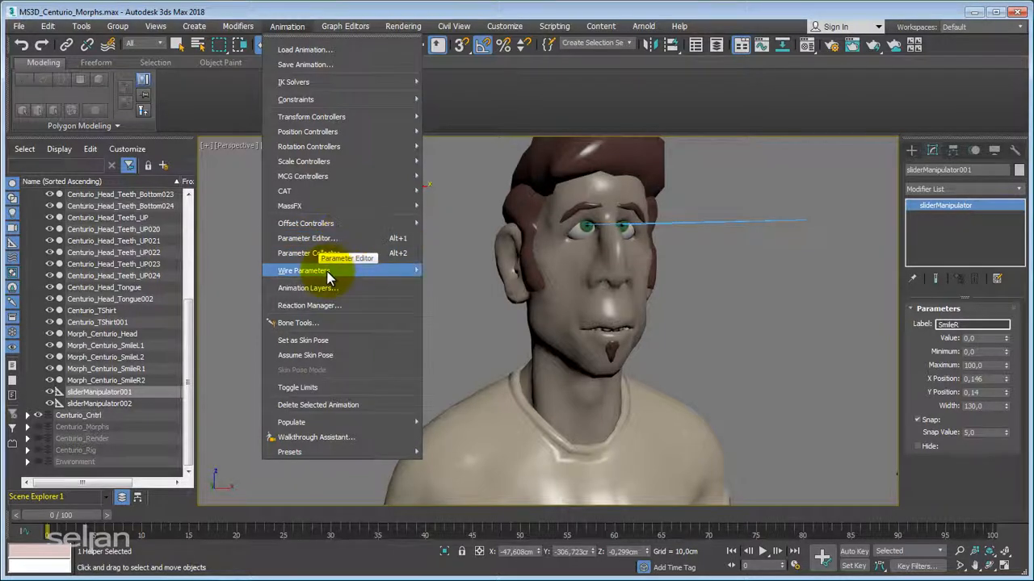
{"action": "mouse_move", "coordinate": [327, 271]}
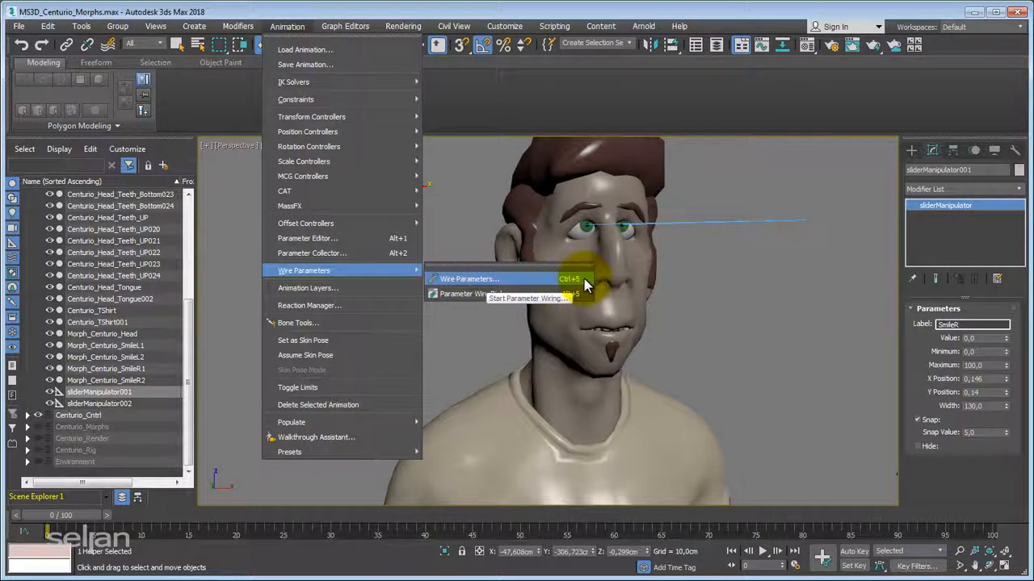
{"action": "left_click", "coordinate": [506, 280]}
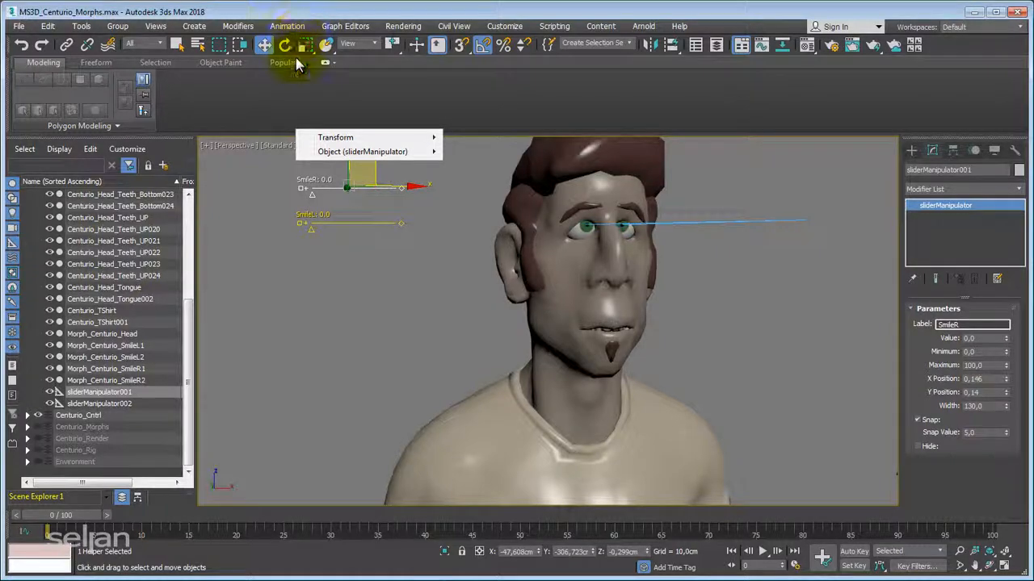
{"action": "mouse_move", "coordinate": [370, 144]}
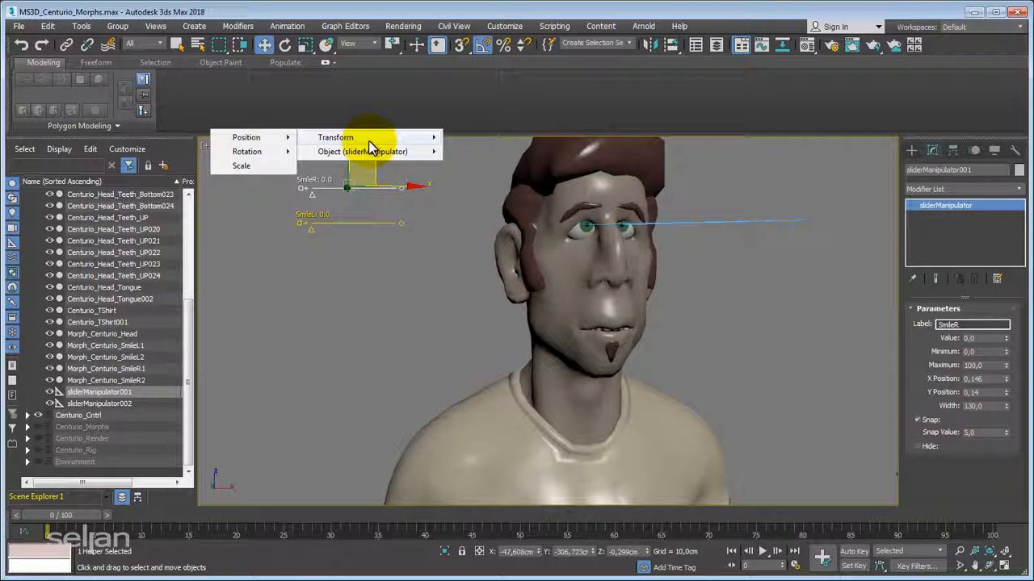
{"action": "mouse_move", "coordinate": [348, 159]}
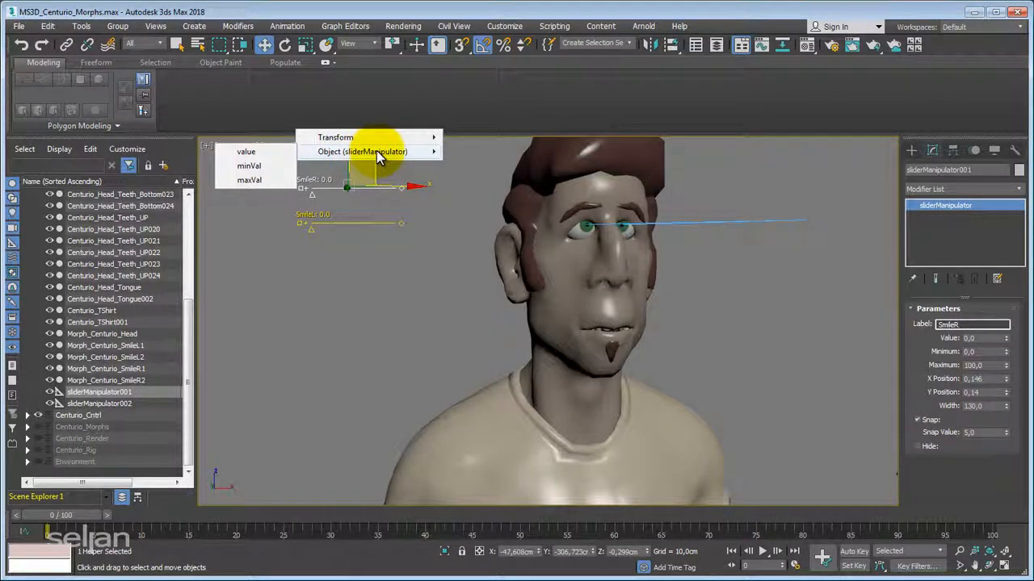
{"action": "left_click", "coordinate": [265, 151]}
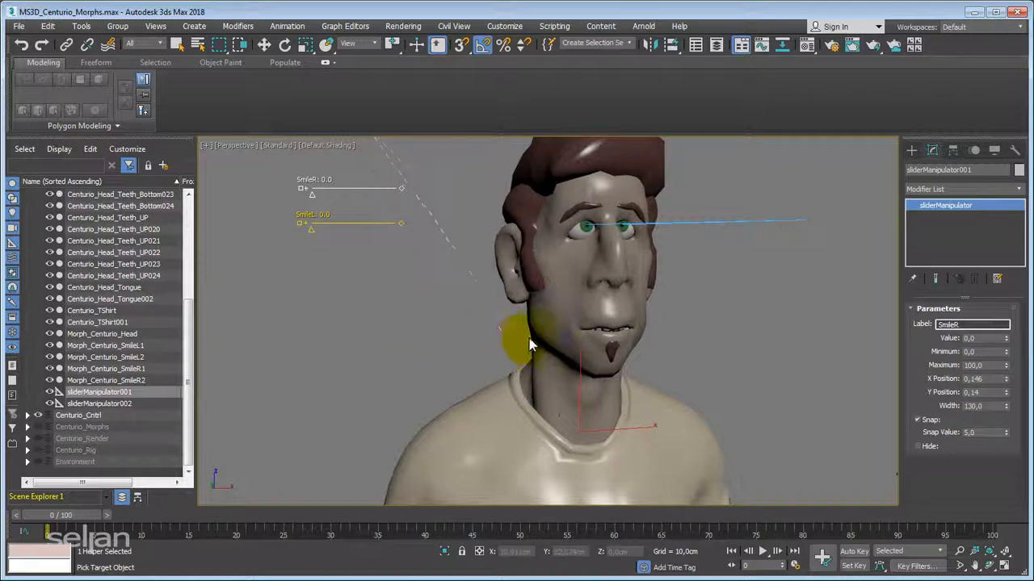
Pick Centurio_Head as the wiring target for the SmileR slider and choose its Morpher channel [1] SmileR.
{"action": "left_click", "coordinate": [558, 315]}
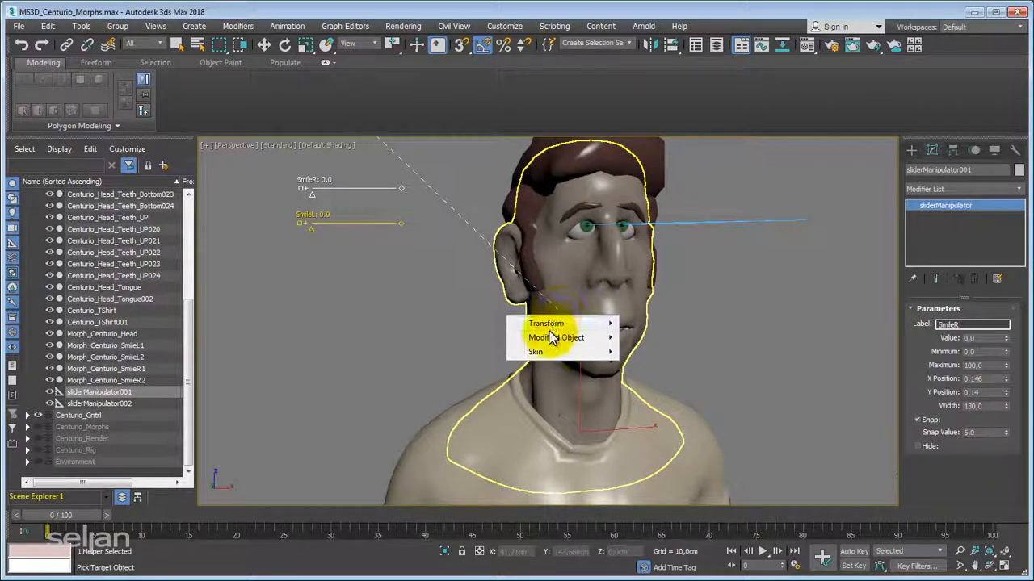
{"action": "mouse_move", "coordinate": [547, 338]}
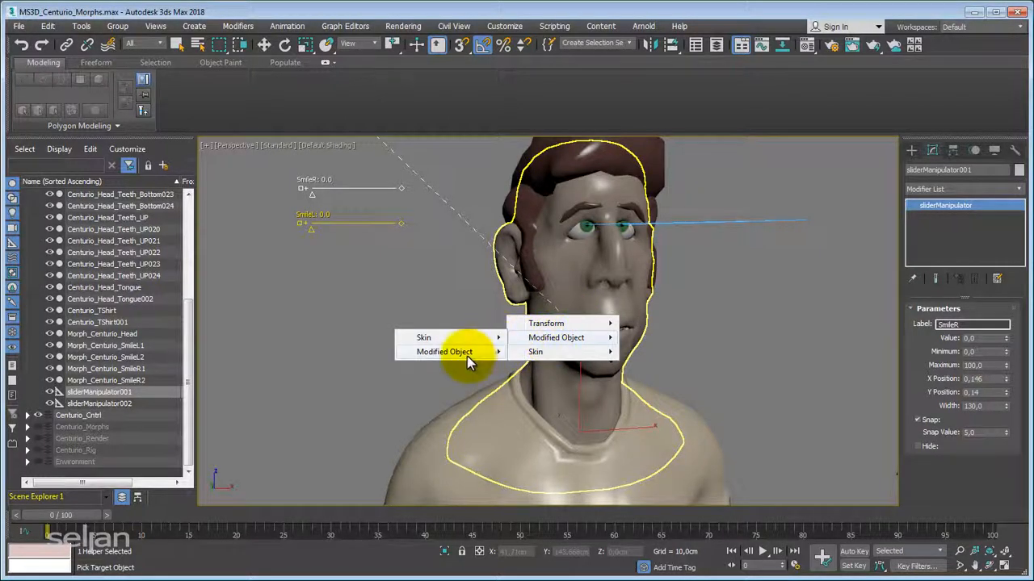
{"action": "mouse_move", "coordinate": [467, 356]}
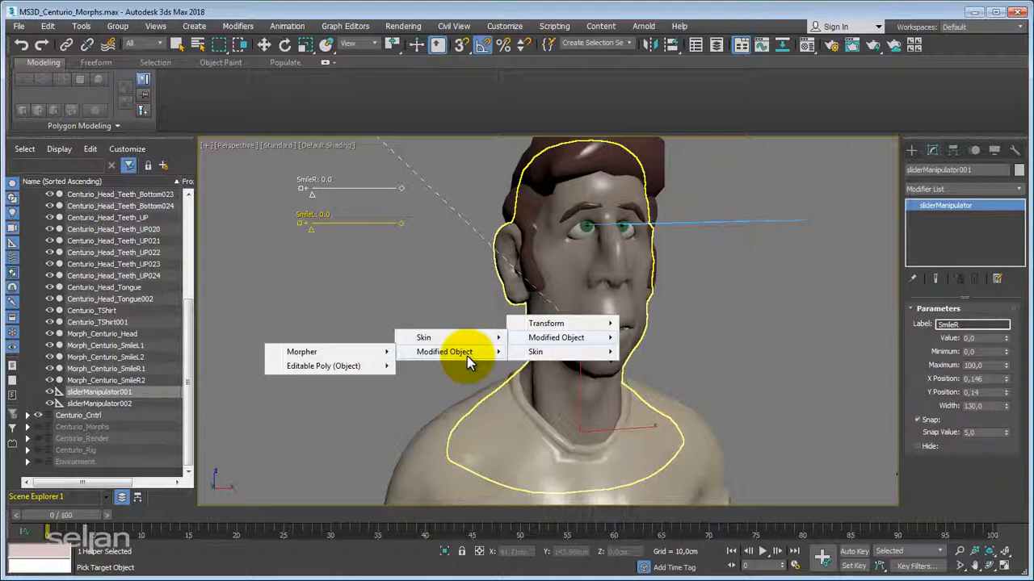
{"action": "mouse_move", "coordinate": [337, 350]}
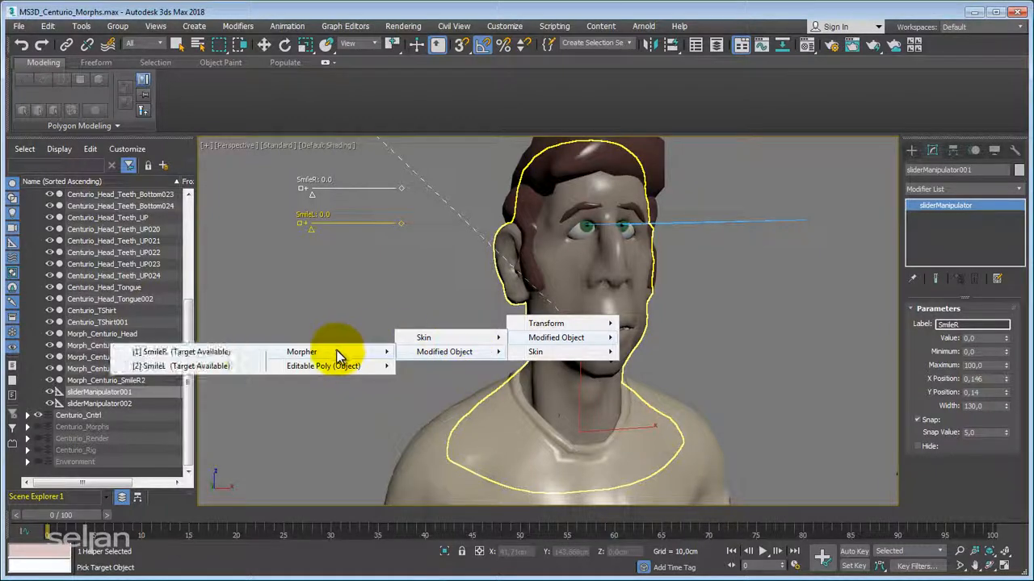
{"action": "left_click", "coordinate": [208, 355]}
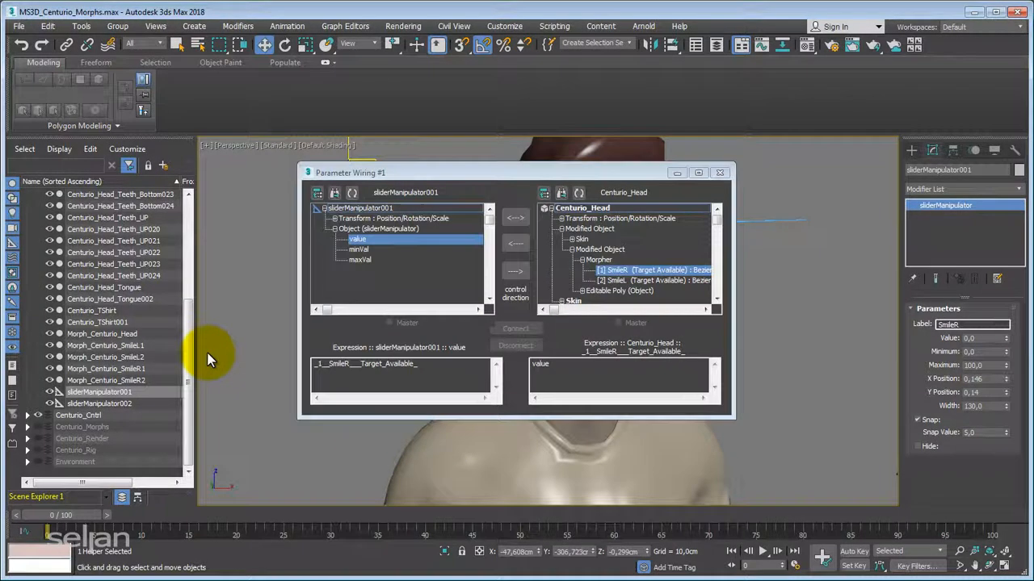
{"action": "left_click_drag", "start_coordinate": [569, 167], "coordinate": [682, 136]}
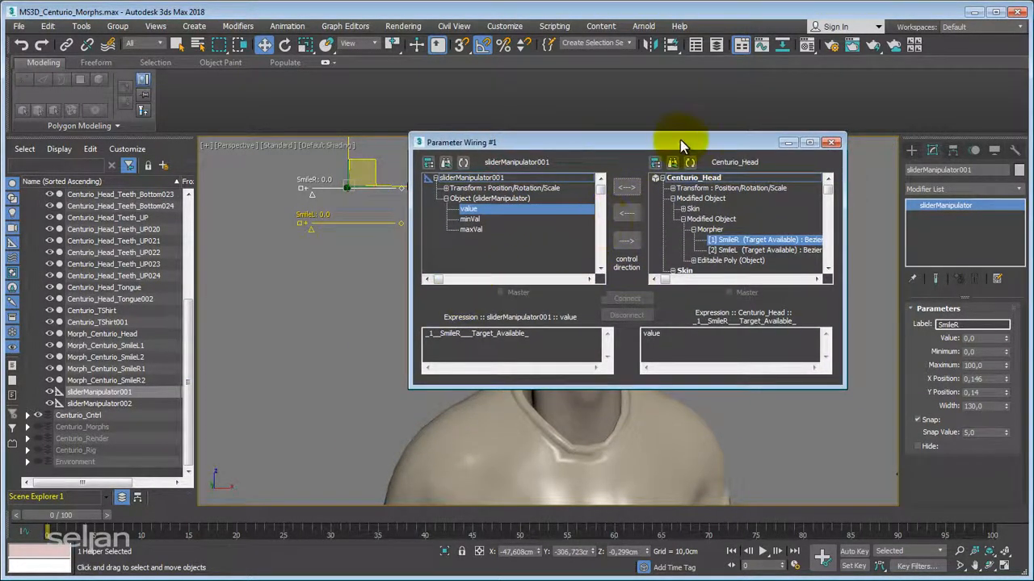
{"action": "left_click_drag", "start_coordinate": [692, 140], "coordinate": [677, 131]}
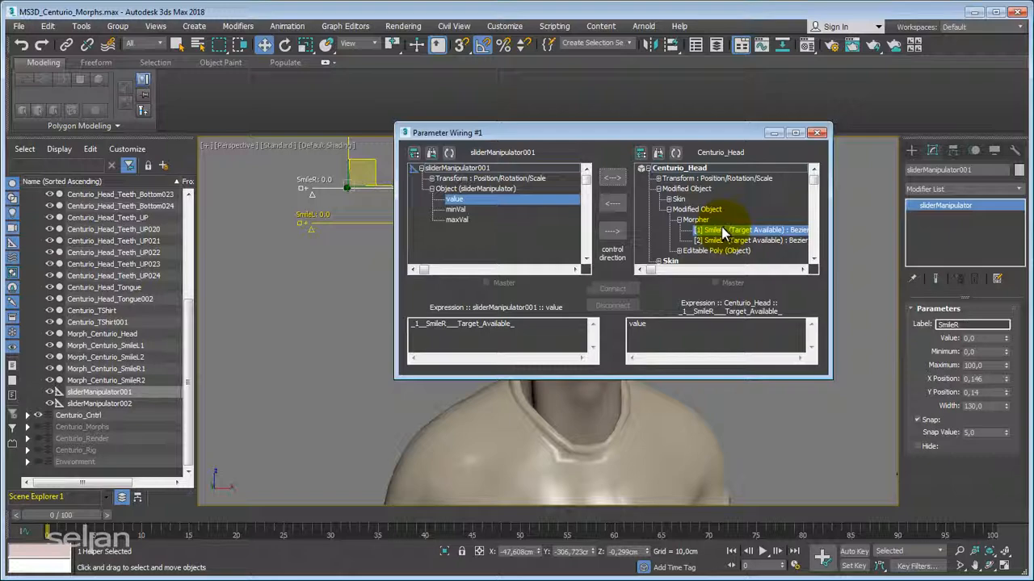
Connect the SmileR slider value and Morpher channel [1] SmileR with a two-way connection, and close Parameter Wiring.
{"action": "left_click", "coordinate": [611, 181]}
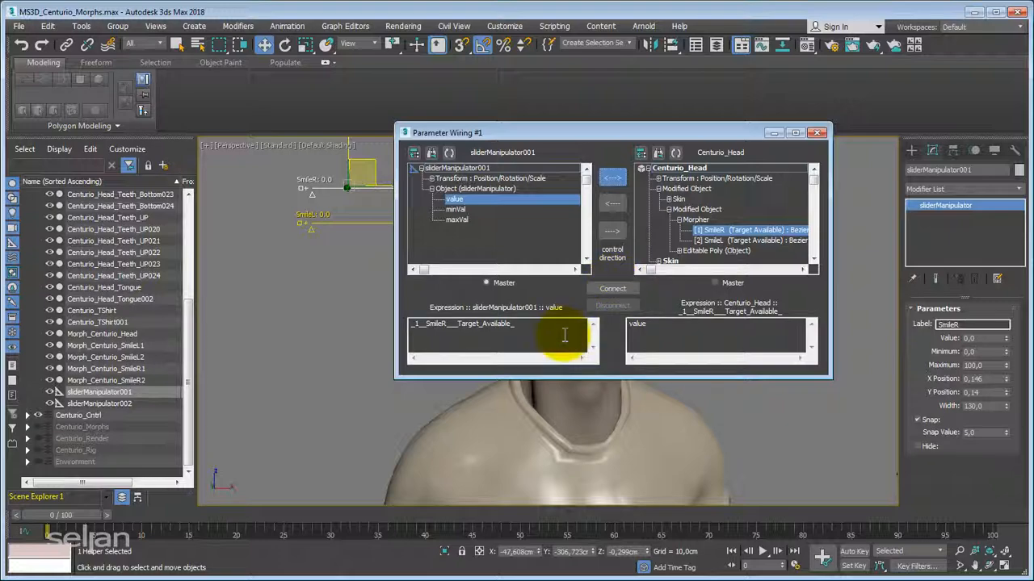
{"action": "left_click", "coordinate": [613, 291]}
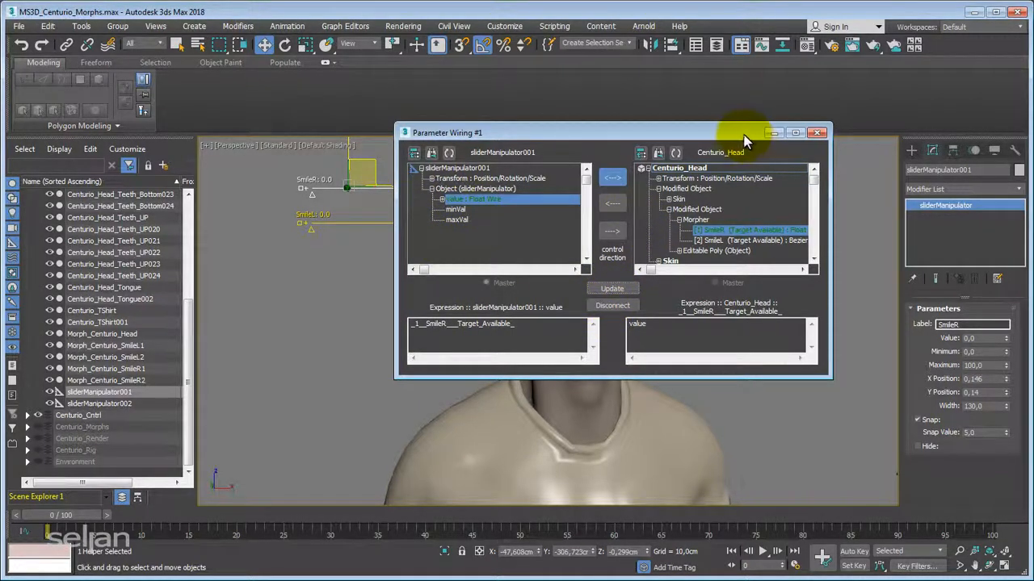
{"action": "left_click_drag", "start_coordinate": [731, 134], "coordinate": [696, 144]}
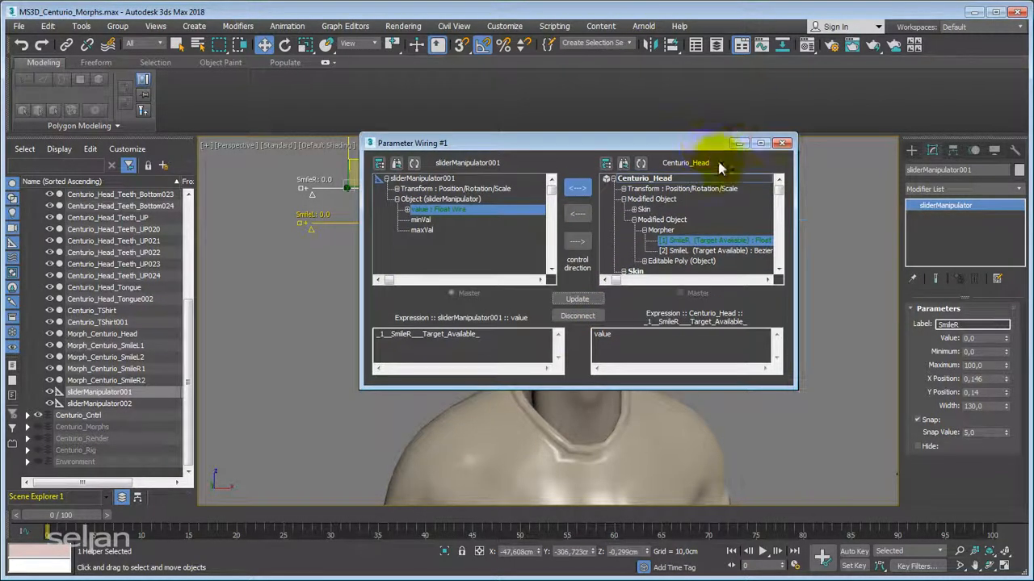
{"action": "left_click", "coordinate": [782, 144]}
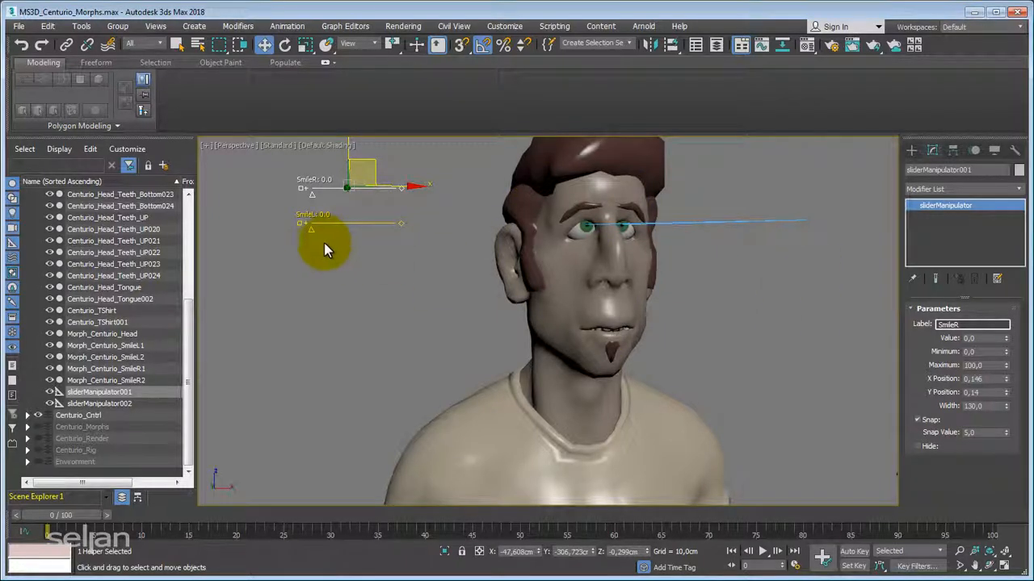
Turn on Select and Manipulate mode and test the SmileR slider on the face, returning it to 0.
{"action": "left_click", "coordinate": [416, 49]}
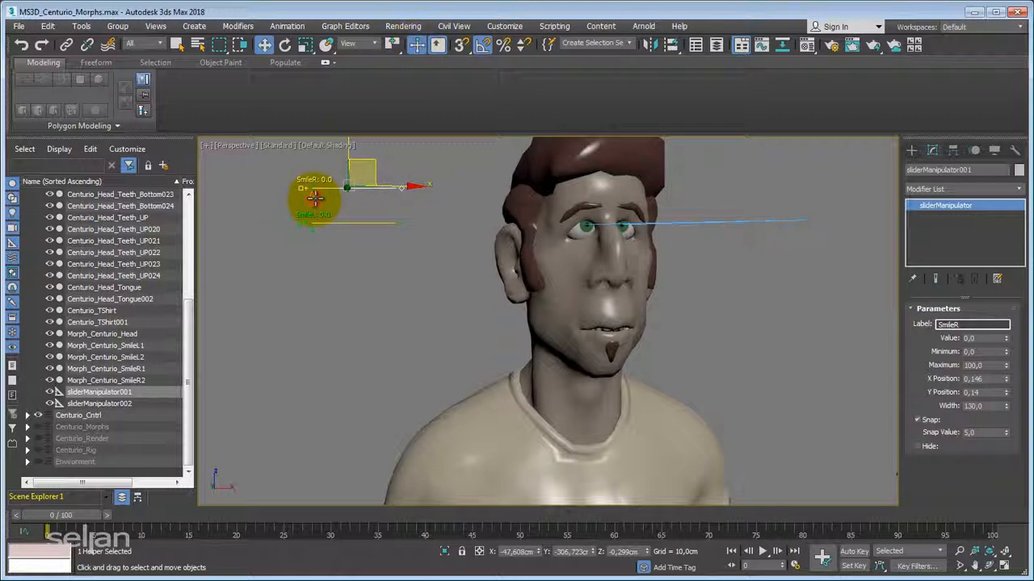
{"action": "mouse_move", "coordinate": [315, 198]}
{"action": "left_mouse_down"}
{"action": "mouse_move", "coordinate": [374, 198]}
{"action": "mouse_move", "coordinate": [262, 204]}
{"action": "mouse_move", "coordinate": [447, 204]}
{"action": "mouse_move", "coordinate": [272, 221]}
{"action": "mouse_move", "coordinate": [376, 212]}
{"action": "mouse_move", "coordinate": [284, 224]}
{"action": "mouse_move", "coordinate": [474, 214]}
{"action": "mouse_move", "coordinate": [277, 224]}
{"action": "mouse_move", "coordinate": [436, 203]}
{"action": "mouse_move", "coordinate": [266, 212]}
{"action": "mouse_move", "coordinate": [296, 194]}
{"action": "mouse_move", "coordinate": [272, 214]}
{"action": "mouse_move", "coordinate": [412, 198]}
{"action": "mouse_move", "coordinate": [282, 217]}
{"action": "mouse_move", "coordinate": [358, 196]}
{"action": "mouse_move", "coordinate": [323, 204]}
{"action": "left_mouse_up"}
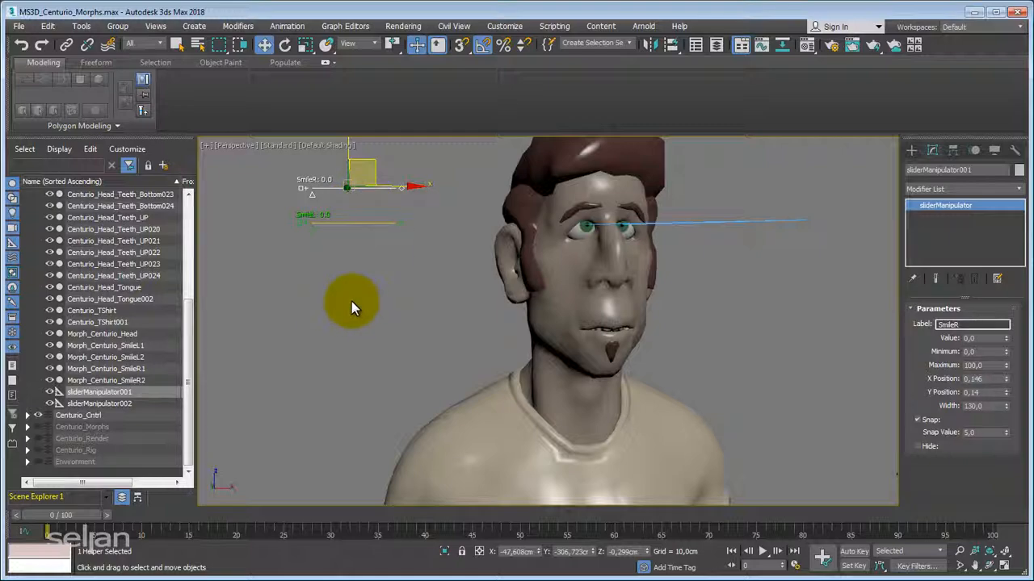
Start Wire Parameters from the SmileL slider's value to the Morpher channel [2] SmileL of Centurio_Head.
{"action": "left_click", "coordinate": [380, 219]}
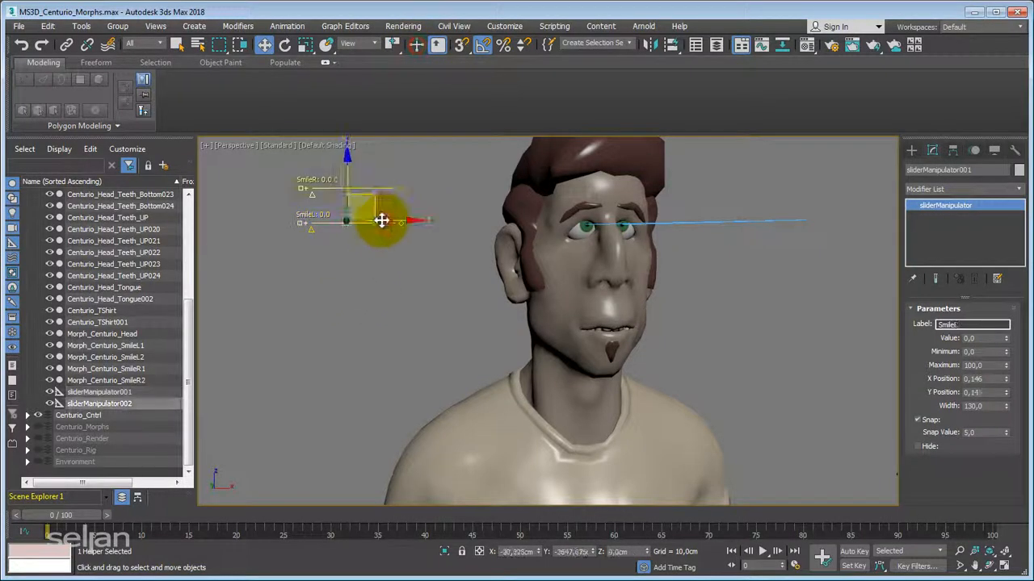
{"action": "right_click", "coordinate": [410, 251], "text": "ctrl"}
{"action": "mouse_move", "coordinate": [301, 248]}
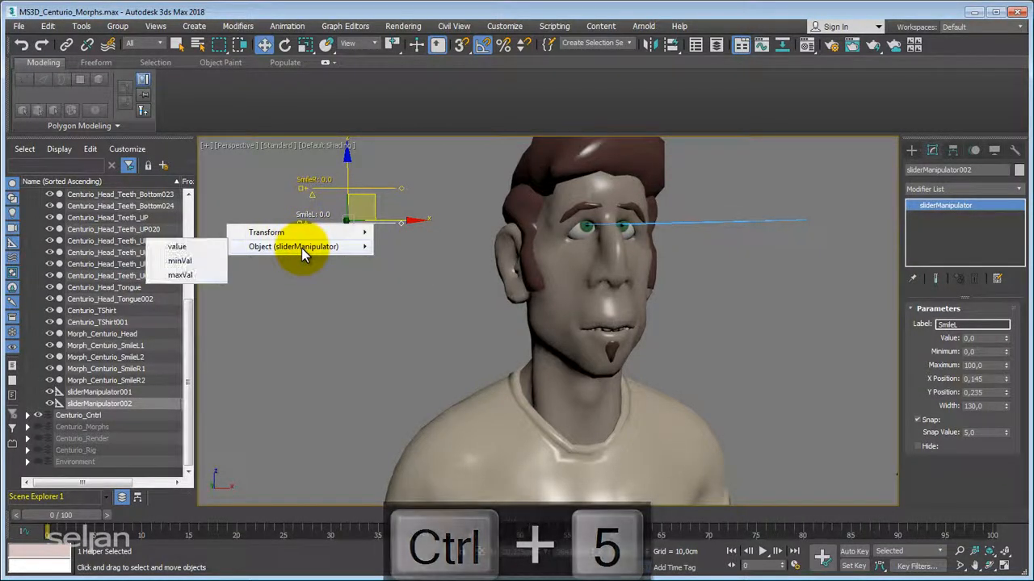
{"action": "left_click", "coordinate": [185, 245]}
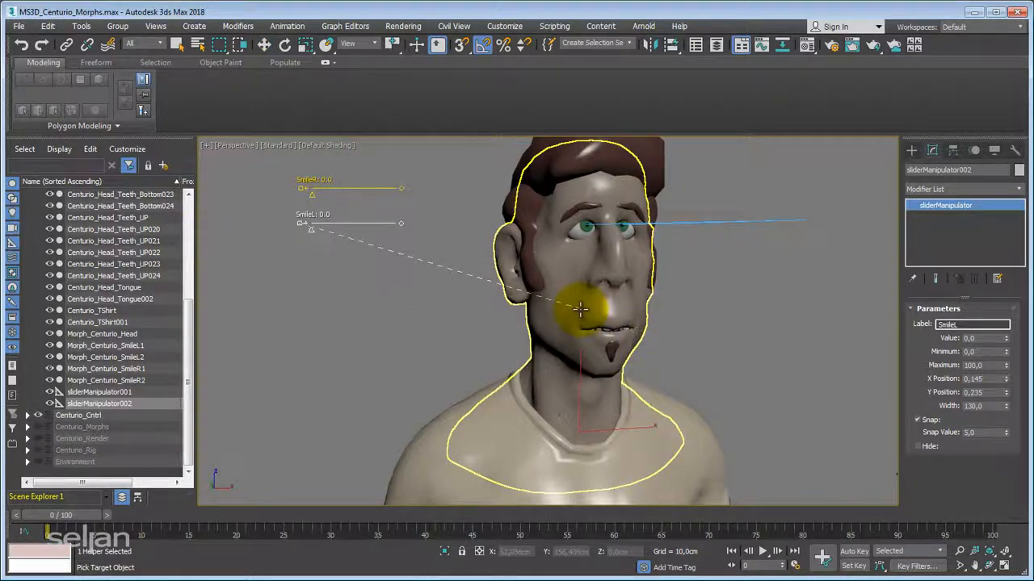
{"action": "left_click", "coordinate": [592, 307]}
{"action": "mouse_move", "coordinate": [587, 334]}
{"action": "mouse_move", "coordinate": [447, 354]}
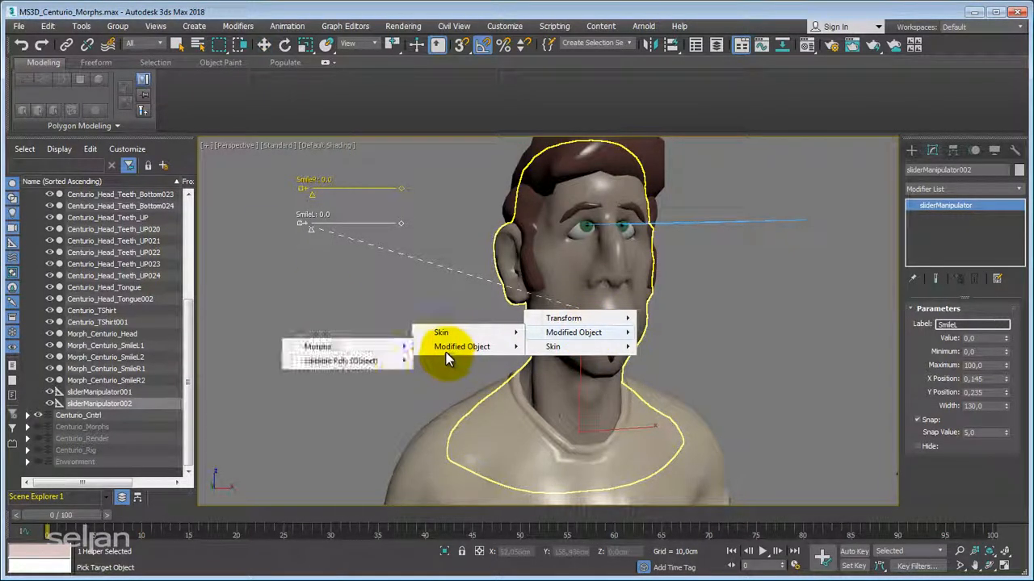
{"action": "mouse_move", "coordinate": [323, 346]}
{"action": "left_click", "coordinate": [187, 361]}
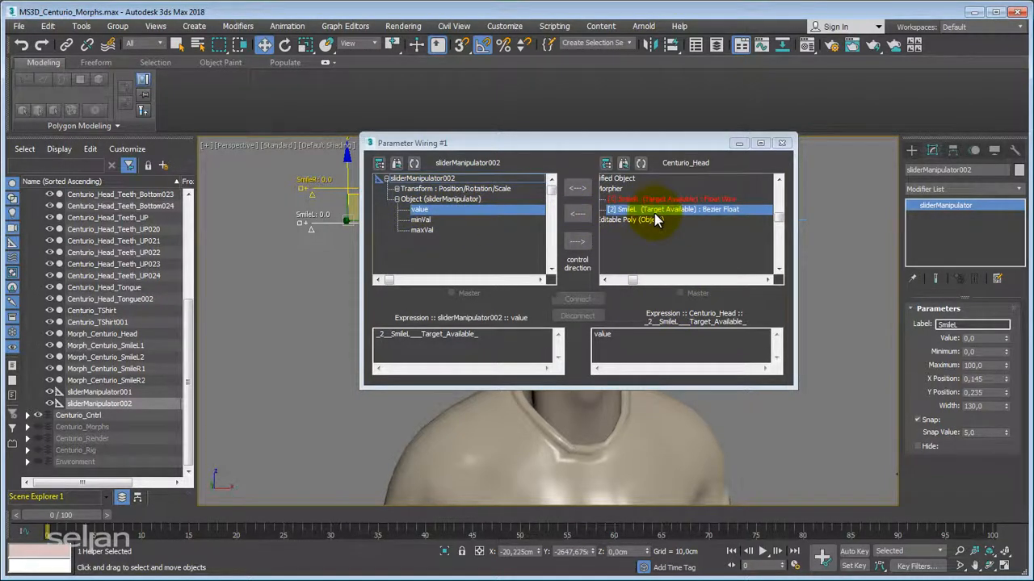
Connect the SmileL slider value and Morpher channel [2] SmileL with a two-way connection, and close Parameter Wiring.
{"action": "left_click", "coordinate": [578, 189]}
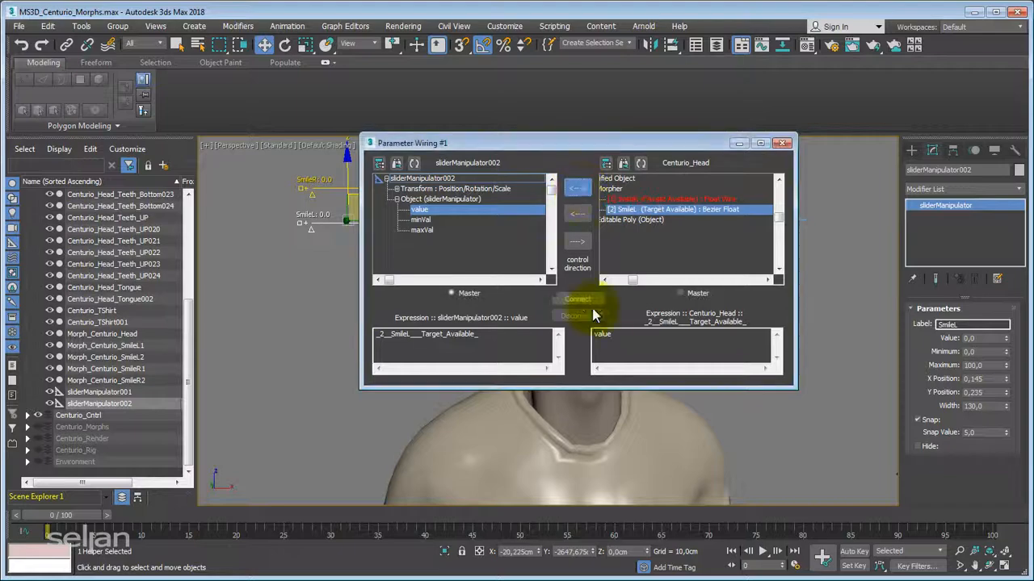
{"action": "left_click", "coordinate": [584, 299]}
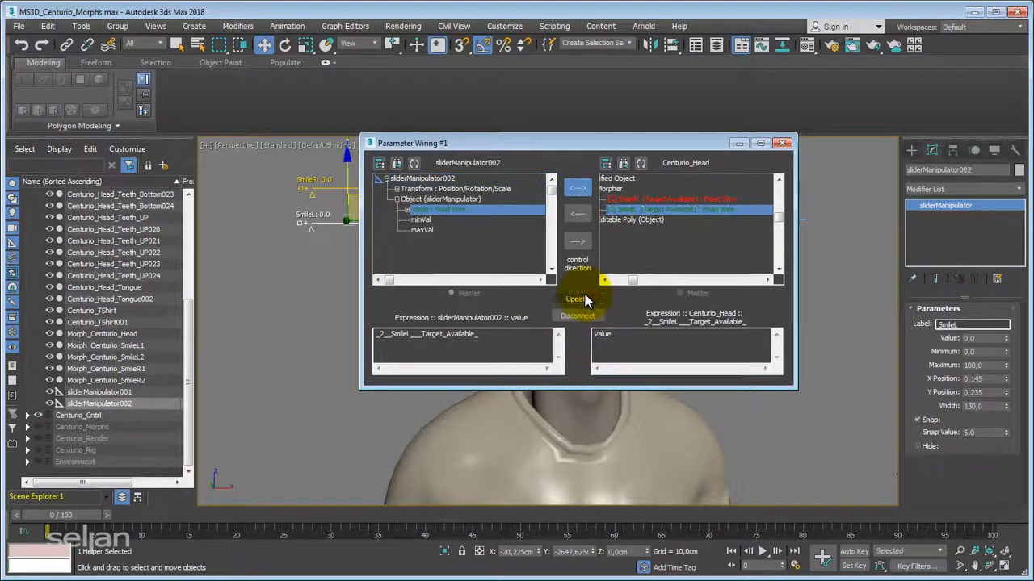
{"action": "left_click", "coordinate": [782, 143]}
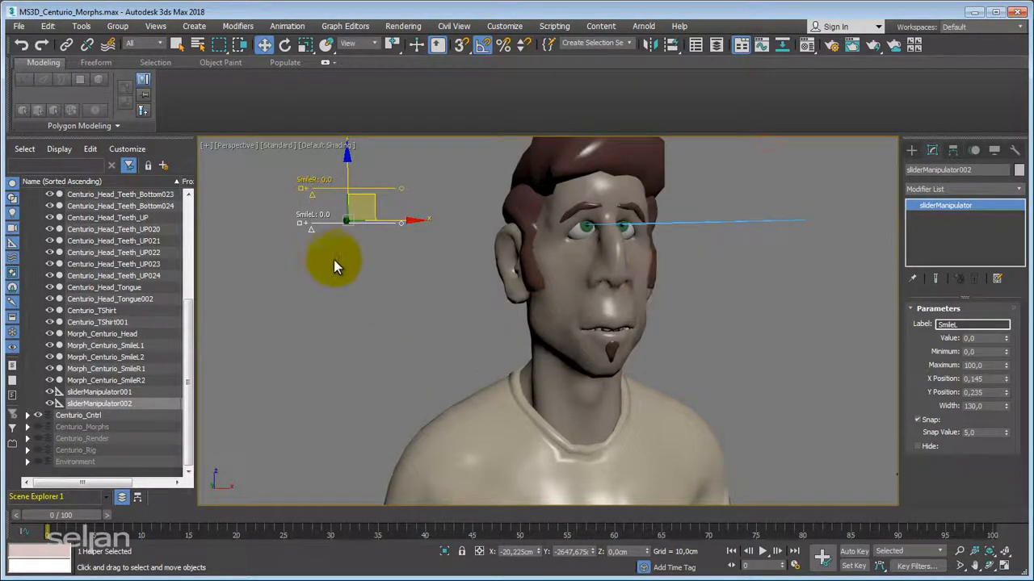
Turn on Select and Manipulate mode and raise both the SmileR and SmileL sliders to 100.
{"action": "left_click", "coordinate": [417, 44]}
{"action": "left_click_drag", "start_coordinate": [310, 228], "coordinate": [376, 246]}
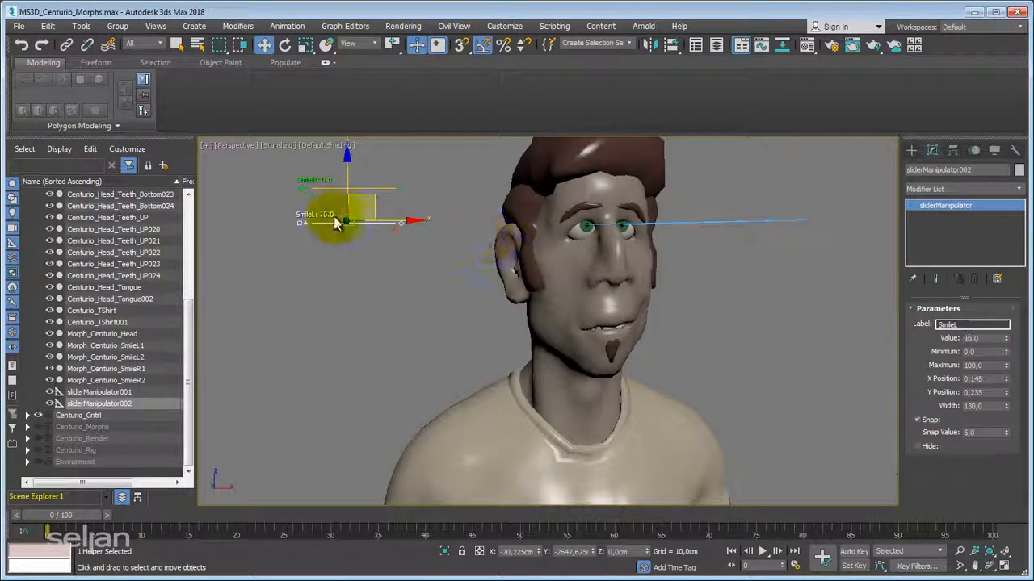
{"action": "left_click_drag", "start_coordinate": [313, 195], "coordinate": [425, 189]}
{"action": "left_click_drag", "start_coordinate": [376, 231], "coordinate": [423, 227]}
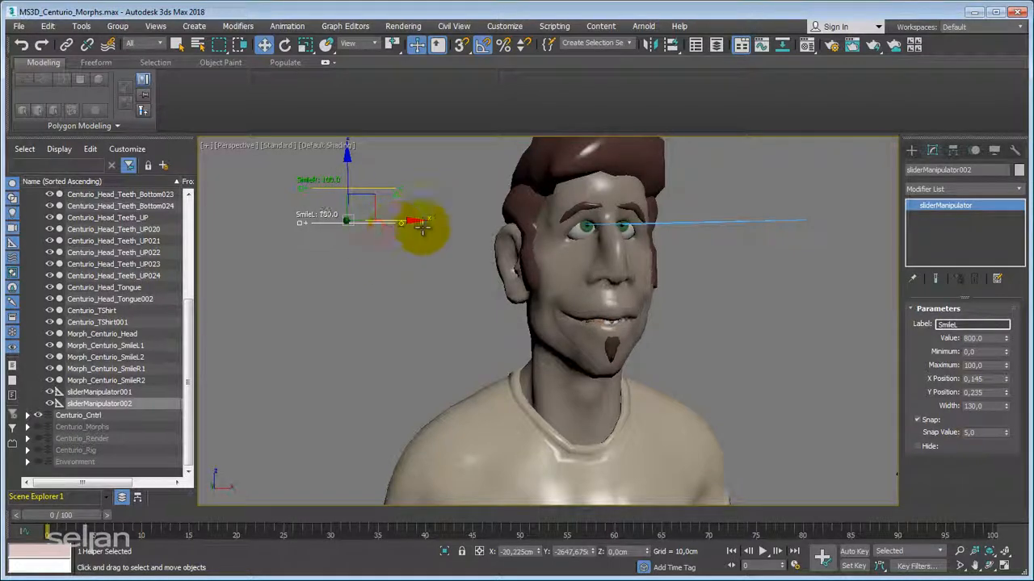
Check the full smile from the front and lower the SmileL slider to 70.
{"action": "middle_click_drag", "start_coordinate": [470, 310], "coordinate": [379, 326], "text": "alt"}
{"action": "right_click", "coordinate": [436, 319]}
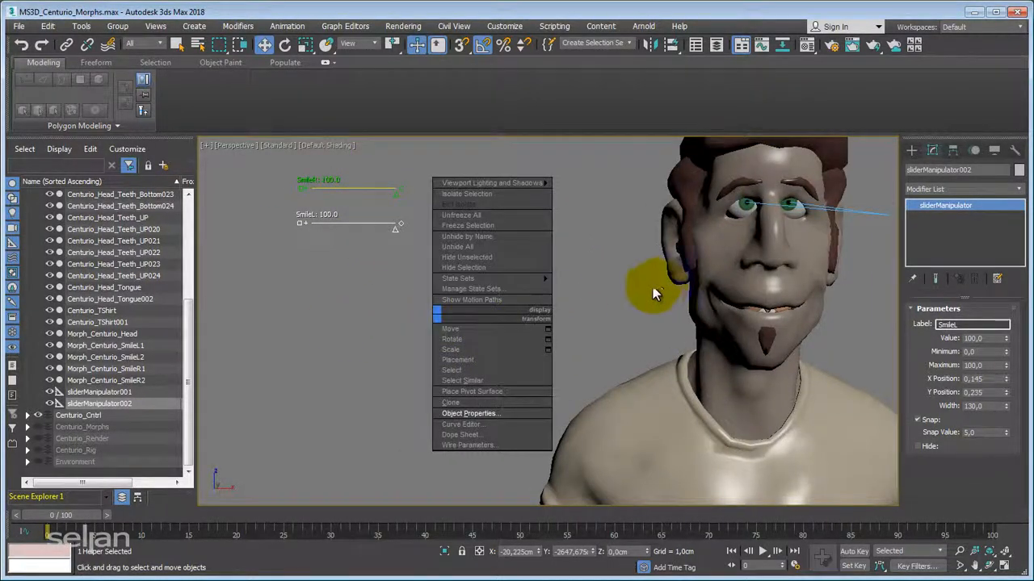
{"action": "middle_click_drag", "start_coordinate": [648, 282], "coordinate": [391, 253], "text": "alt"}
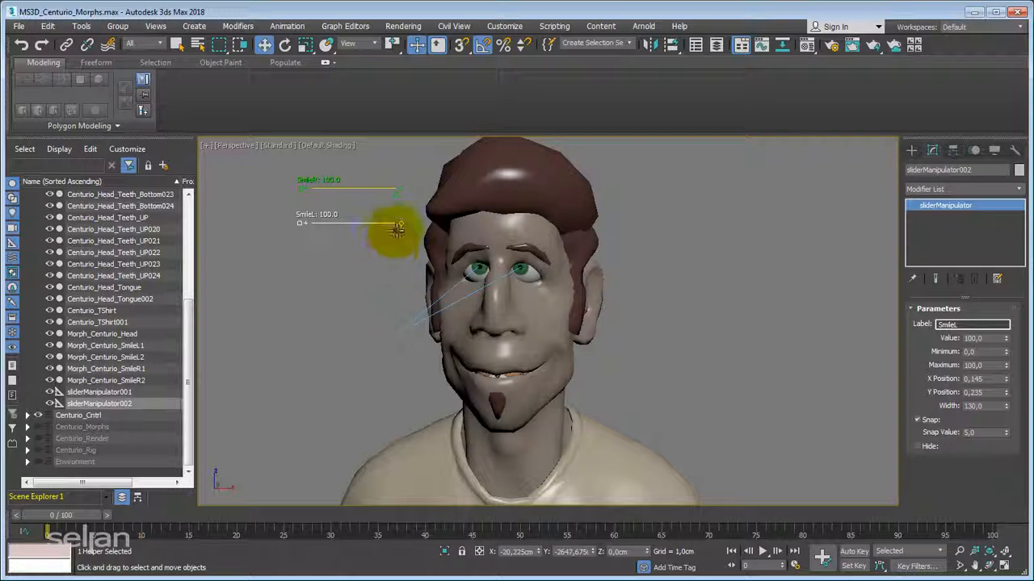
{"action": "left_click_drag", "start_coordinate": [396, 229], "coordinate": [373, 244]}
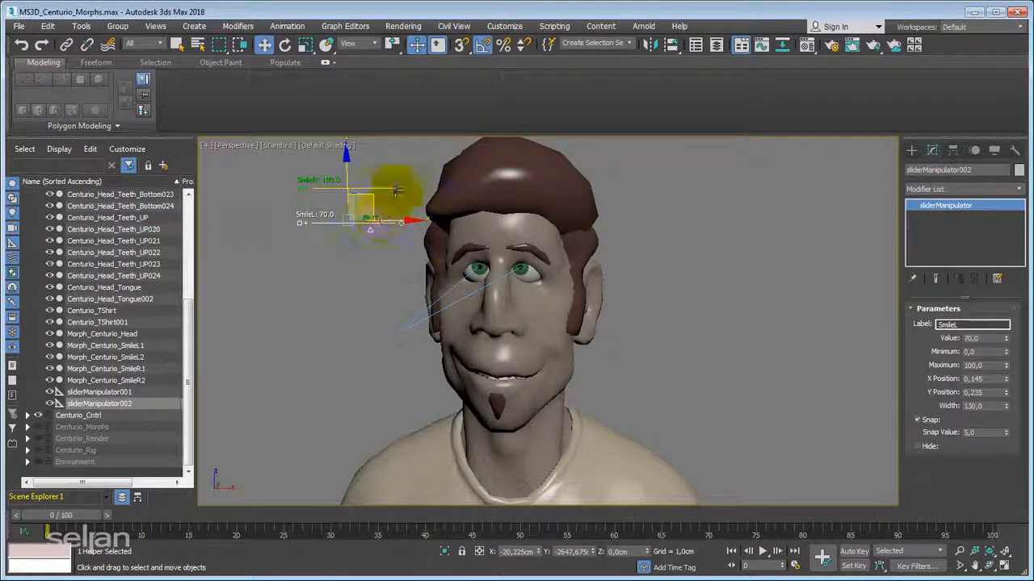
Stretch the SmileR slider across the head in the viewport and lower its value to 35.
{"action": "mouse_move", "coordinate": [396, 186]}
{"action": "left_mouse_down"}
{"action": "mouse_move", "coordinate": [307, 192]}
{"action": "mouse_move", "coordinate": [401, 189]}
{"action": "left_mouse_up"}
{"action": "left_click_drag", "start_coordinate": [584, 198], "coordinate": [355, 180]}
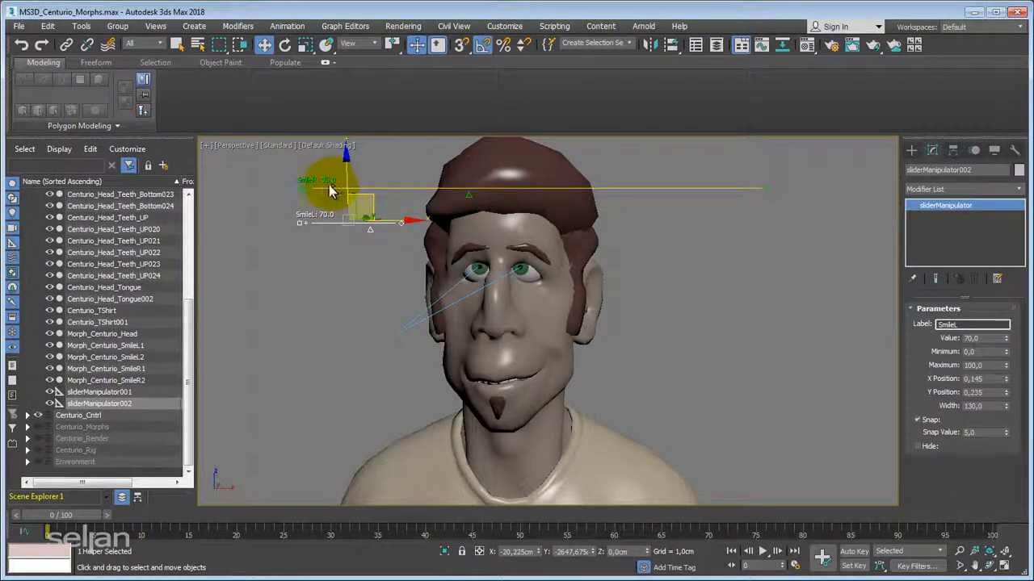
Turn off snap for the SmileL slider, and reset the SmileR slider to 0 at roughly its original width.
{"action": "left_click", "coordinate": [917, 420]}
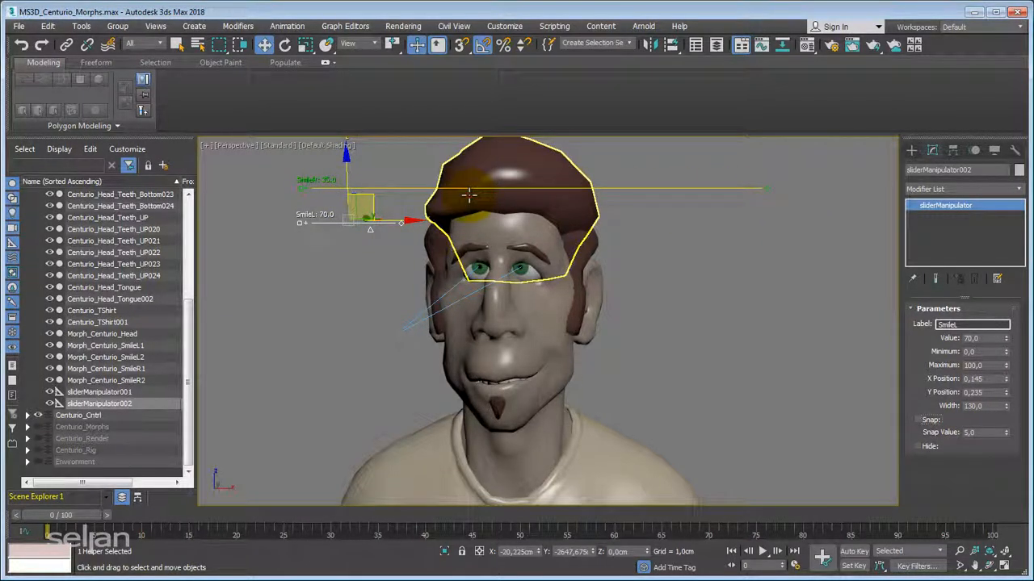
{"action": "left_click_drag", "start_coordinate": [468, 194], "coordinate": [411, 210]}
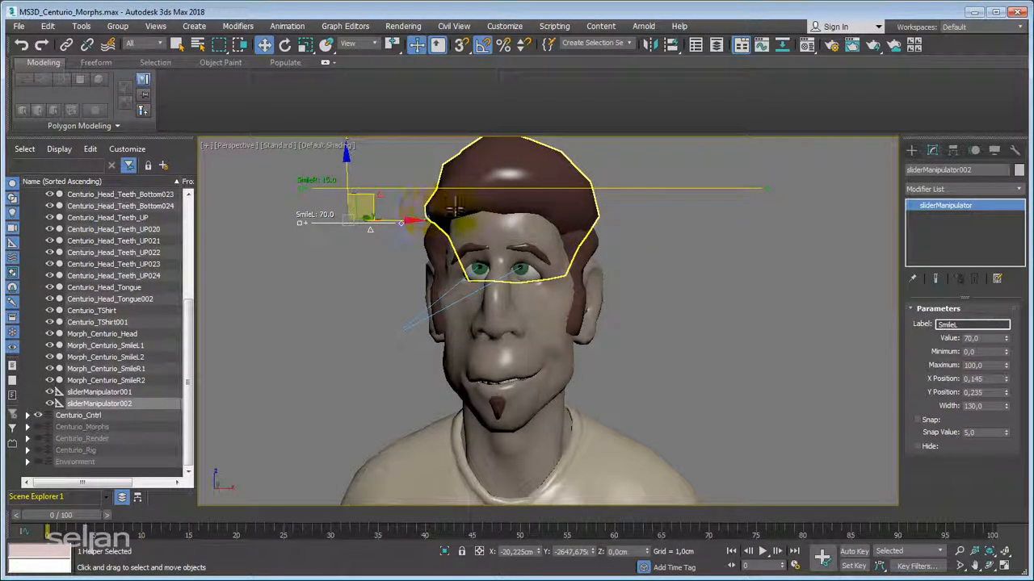
{"action": "left_click_drag", "start_coordinate": [575, 208], "coordinate": [311, 198]}
{"action": "left_click_drag", "start_coordinate": [766, 208], "coordinate": [412, 196]}
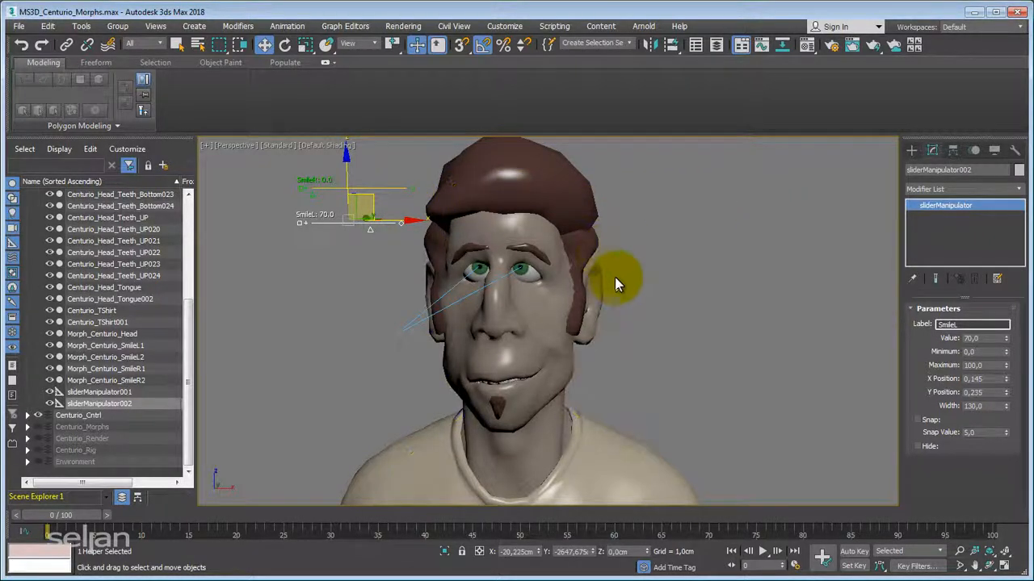
Examine the one-sided smile on the character's face and compare it with the second character beside it.
{"action": "middle_click_drag", "start_coordinate": [673, 264], "coordinate": [710, 266], "text": "alt"}
{"action": "right_click", "coordinate": [681, 270]}
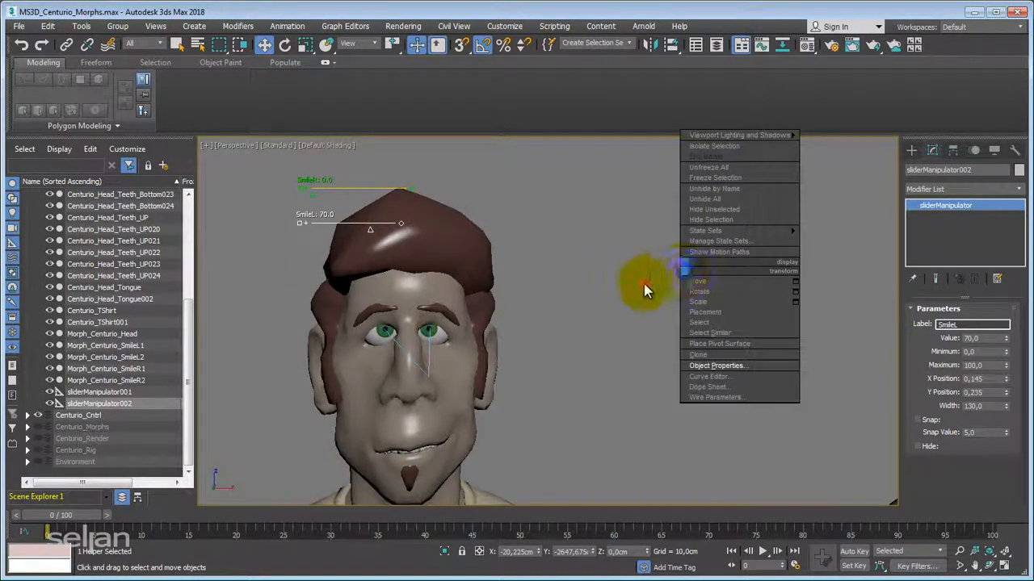
{"action": "left_click", "coordinate": [643, 283]}
{"action": "scroll", "coordinate": [637, 285], "scroll_direction": "down", "scroll_amount": 5}
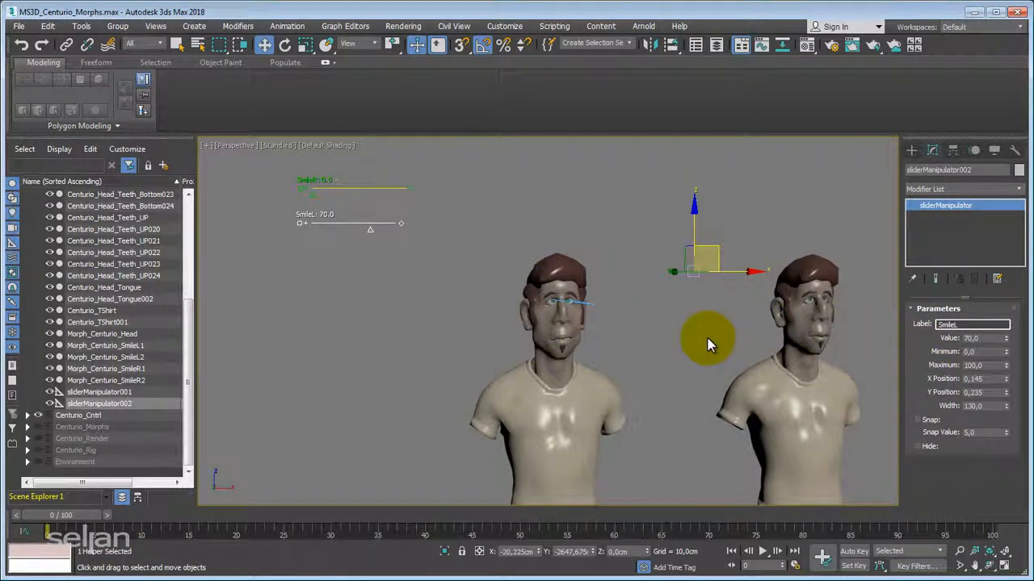
{"action": "middle_click_drag", "start_coordinate": [685, 339], "coordinate": [508, 324]}
{"action": "scroll", "coordinate": [506, 325], "scroll_direction": "up", "scroll_amount": 4}
{"action": "middle_click_drag", "start_coordinate": [444, 316], "coordinate": [527, 340]}
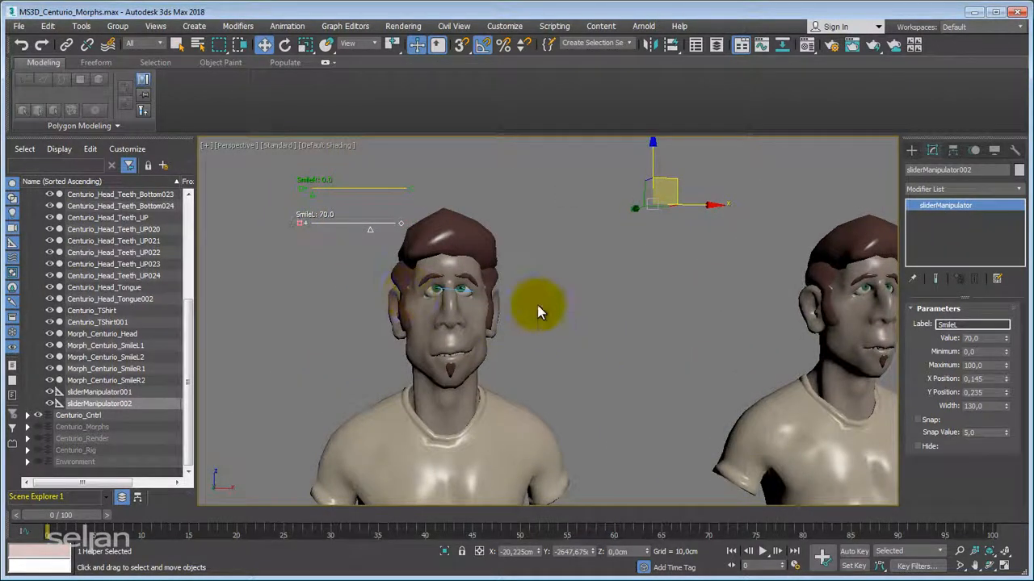
Examine the row of morph target heads, deselect the slider, and inspect one target head's mouth up close.
{"action": "middle_click_drag", "start_coordinate": [637, 356], "coordinate": [457, 319]}
{"action": "scroll", "coordinate": [658, 313], "scroll_direction": "down", "scroll_amount": 3}
{"action": "middle_click_drag", "start_coordinate": [646, 330], "coordinate": [581, 347]}
{"action": "middle_click_drag", "start_coordinate": [519, 307], "coordinate": [648, 310]}
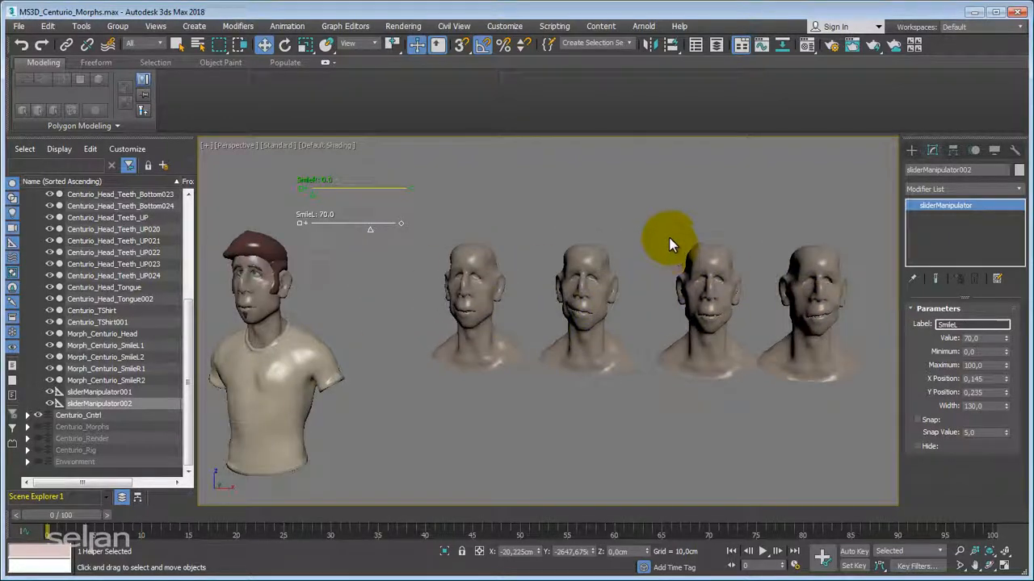
{"action": "left_click_drag", "start_coordinate": [671, 242], "coordinate": [715, 348]}
{"action": "middle_click_drag", "start_coordinate": [696, 335], "coordinate": [576, 354]}
{"action": "mouse_move", "coordinate": [635, 339]}
{"action": "left_mouse_down", "text": "shift"}
{"action": "mouse_move", "coordinate": [635, 323]}
{"action": "mouse_move", "coordinate": [924, 323]}
{"action": "left_mouse_up", "text": "shift"}
{"action": "left_click", "coordinate": [521, 353]}
{"action": "middle_click_drag", "start_coordinate": [693, 317], "coordinate": [416, 344]}
{"action": "scroll", "coordinate": [562, 339], "scroll_direction": "up", "scroll_amount": 5}
{"action": "middle_click_drag", "start_coordinate": [605, 356], "coordinate": [531, 304]}
{"action": "scroll", "coordinate": [566, 319], "scroll_direction": "up", "scroll_amount": 2}
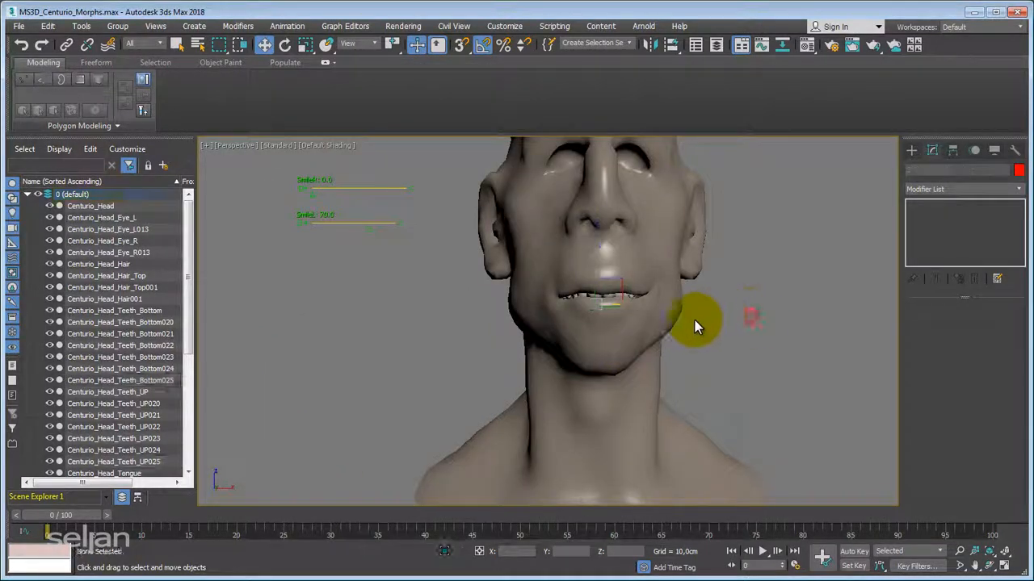
Select the Morph_Centurio_SmileL003 head and, at vertex level, pick vertices around the middle of its mouth.
{"action": "left_click", "coordinate": [660, 294]}
{"action": "left_click", "coordinate": [912, 206]}
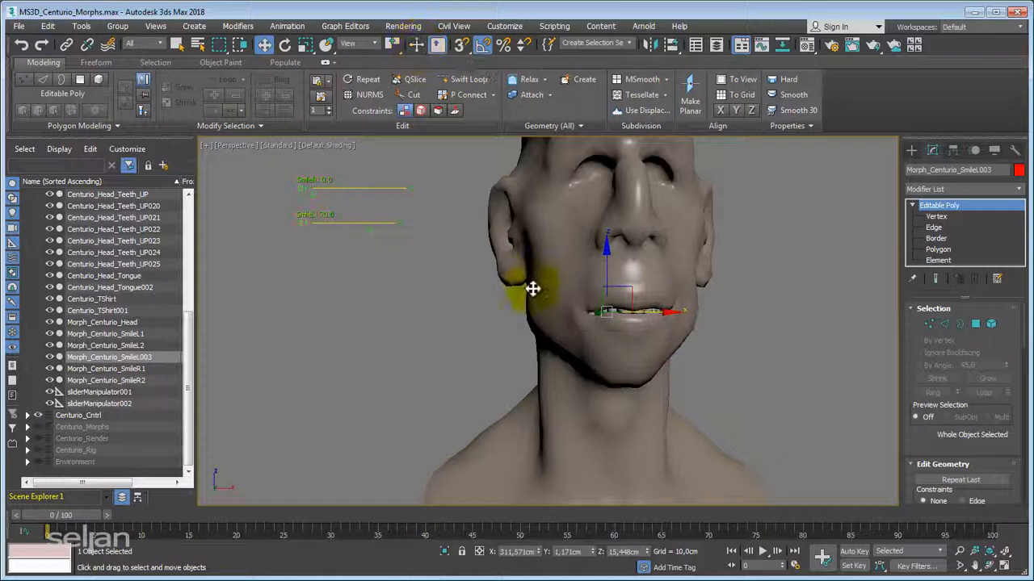
{"action": "middle_click_drag", "start_coordinate": [531, 288], "coordinate": [699, 288], "text": "alt"}
{"action": "left_click", "coordinate": [936, 216]}
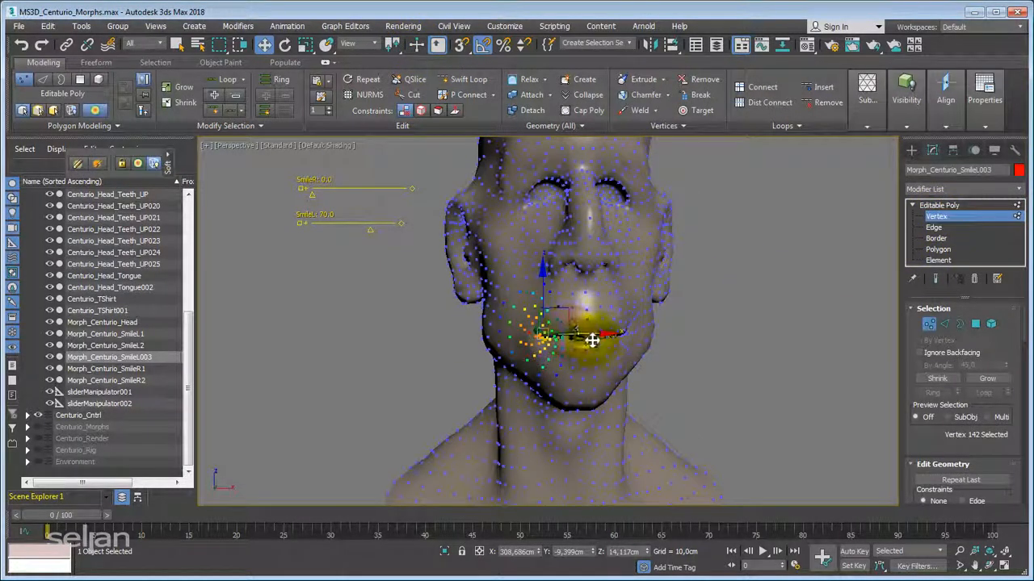
{"action": "mouse_move", "coordinate": [592, 339]}
{"action": "middle_mouse_down", "text": "alt"}
{"action": "mouse_move", "coordinate": [563, 332]}
{"action": "mouse_move", "coordinate": [588, 340]}
{"action": "mouse_move", "coordinate": [565, 346]}
{"action": "mouse_move", "coordinate": [576, 345]}
{"action": "middle_mouse_up", "text": "alt"}
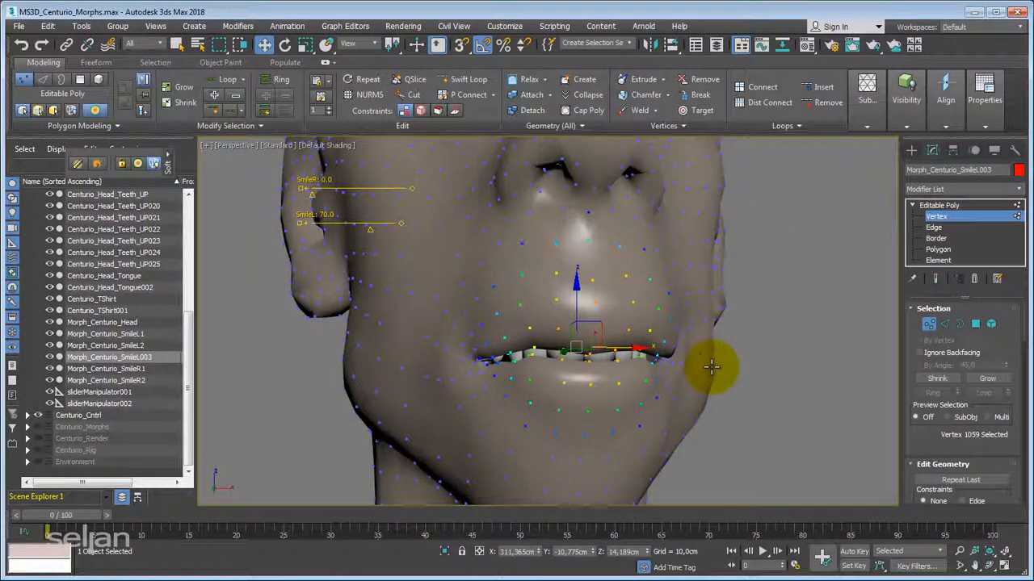
{"action": "middle_click_drag", "start_coordinate": [671, 275], "coordinate": [653, 353]}
{"action": "scroll", "coordinate": [614, 335], "scroll_direction": "down", "scroll_amount": 6}
{"action": "scroll", "coordinate": [593, 315], "scroll_direction": "up", "scroll_amount": 6}
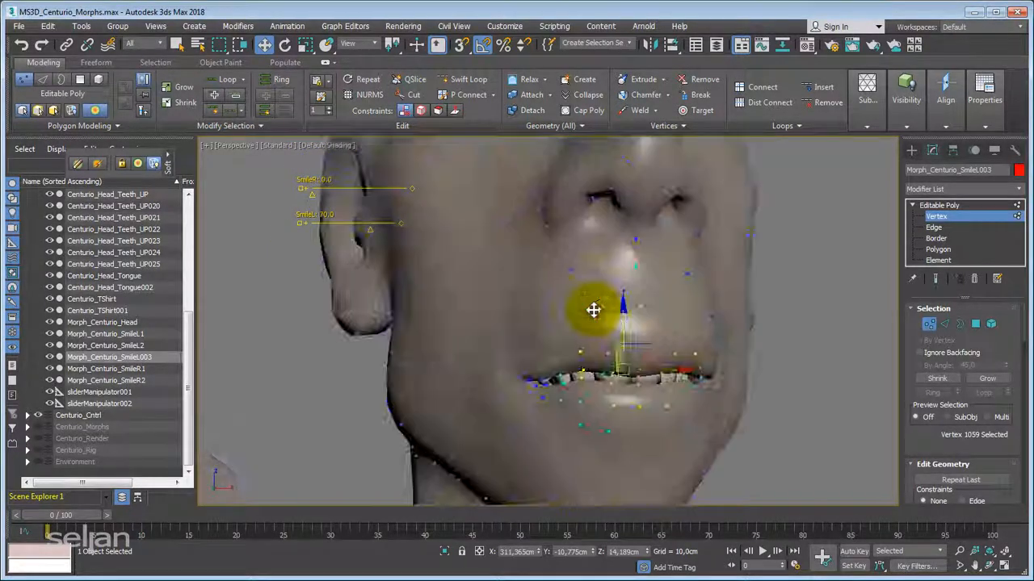
Bring up the Soft Selection settings for the mesh and show edged faces in the viewport.
{"action": "left_click_drag", "start_coordinate": [911, 347], "coordinate": [933, 277]}
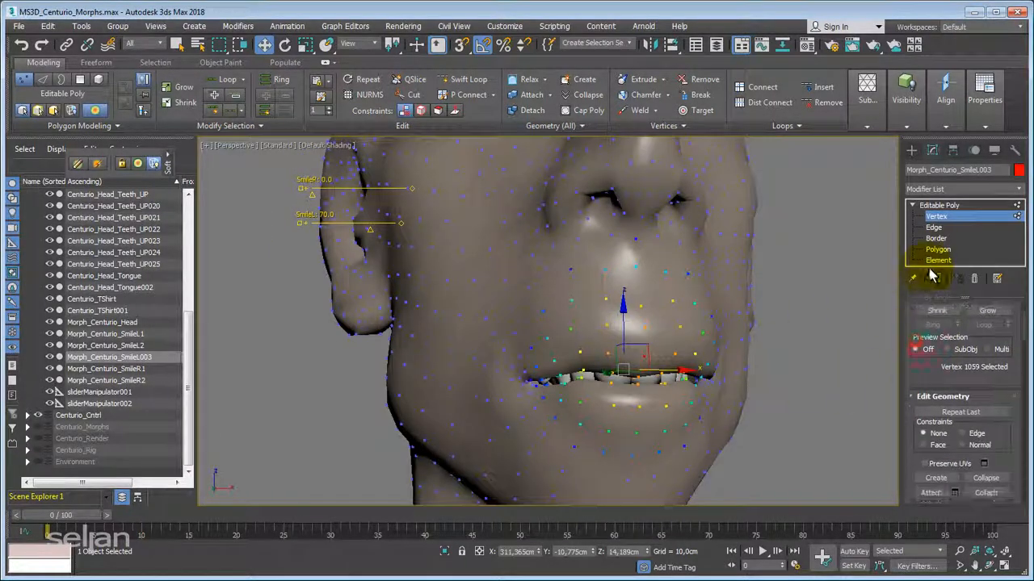
{"action": "scroll", "coordinate": [912, 372], "scroll_direction": "down", "scroll_amount": 4}
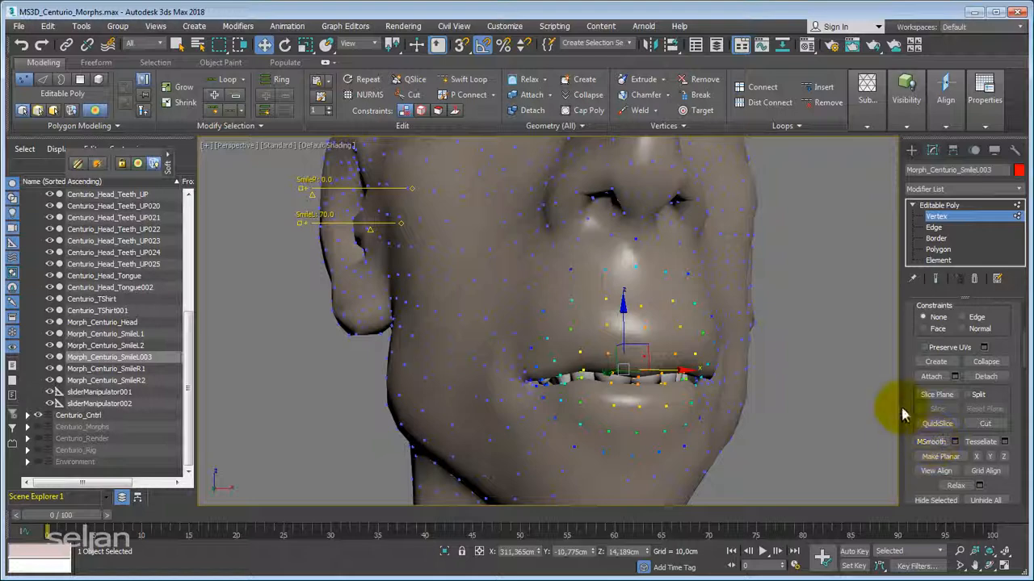
{"action": "scroll", "coordinate": [937, 444], "scroll_direction": "up", "scroll_amount": 6}
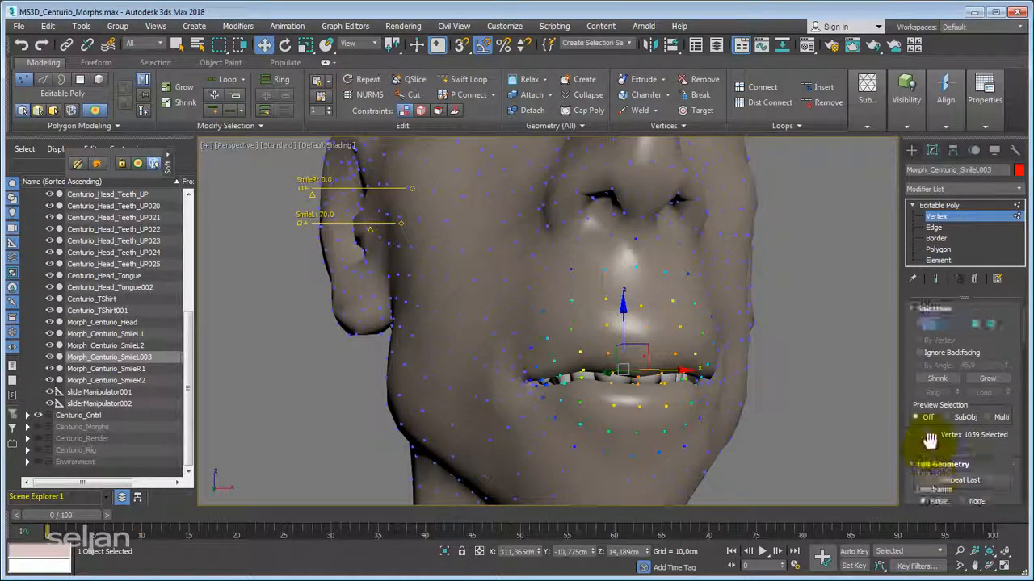
{"action": "scroll", "coordinate": [937, 436], "scroll_direction": "down", "scroll_amount": 15}
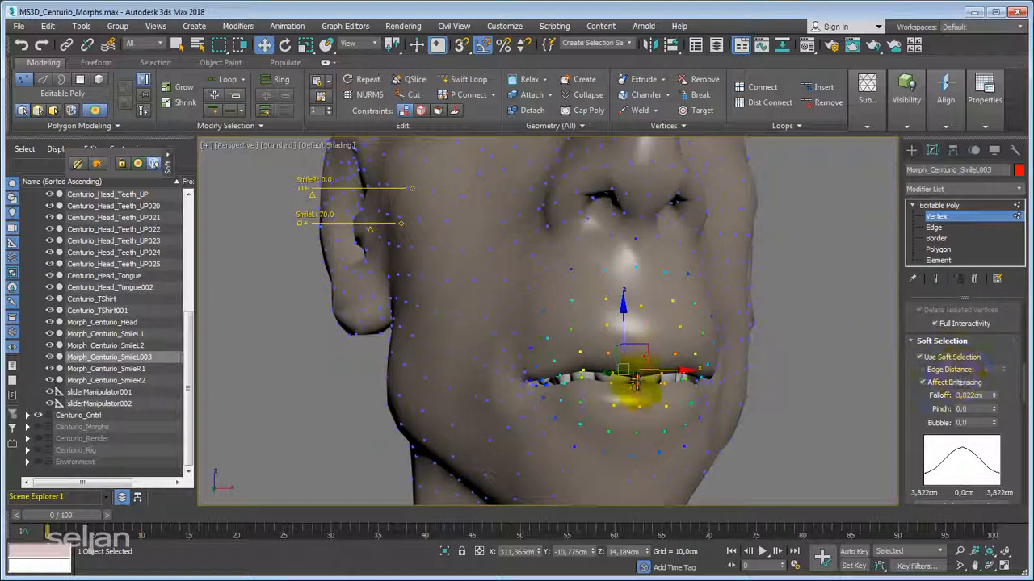
{"action": "scroll", "coordinate": [644, 368], "scroll_direction": "up", "scroll_amount": 3}
{"action": "key", "text": "F4"}
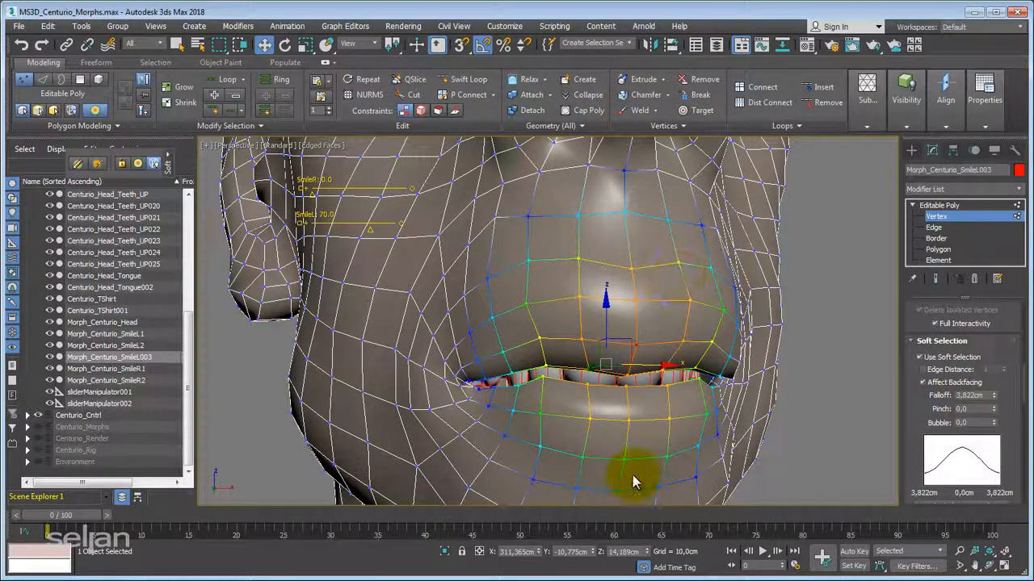
Enable Edge Distance for the soft selection on the upper lip and set it to 25.
{"action": "left_click", "coordinate": [922, 369]}
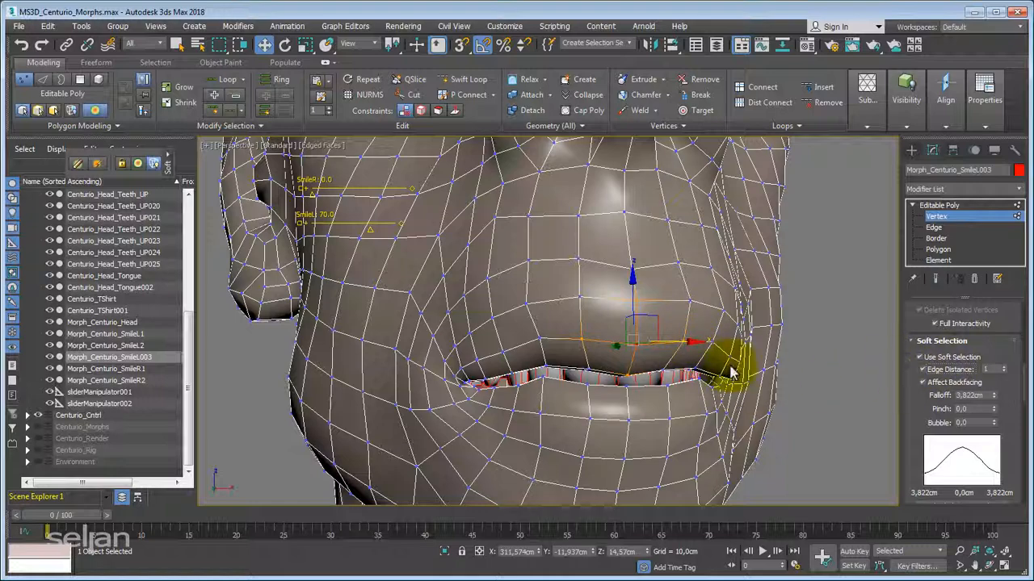
{"action": "left_click", "coordinate": [1003, 368]}
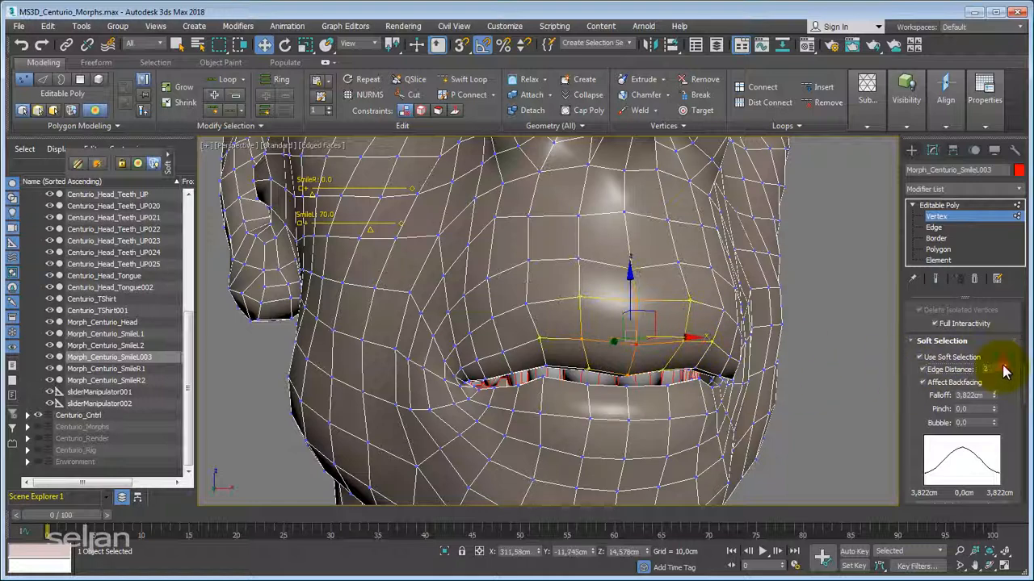
{"action": "middle_click_drag", "start_coordinate": [626, 348], "coordinate": [637, 350], "text": "alt"}
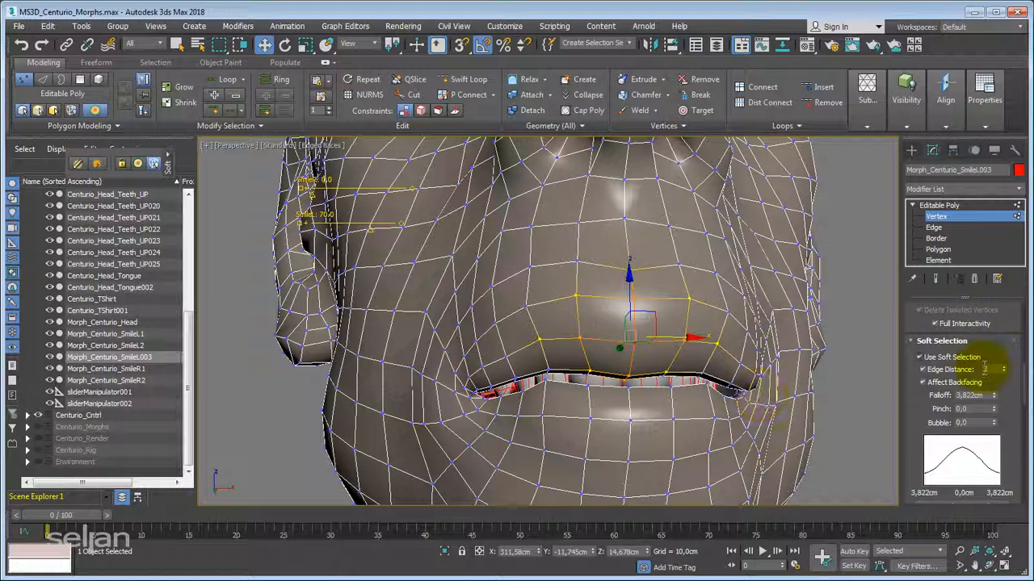
{"action": "left_click_drag", "start_coordinate": [1004, 370], "coordinate": [993, 319]}
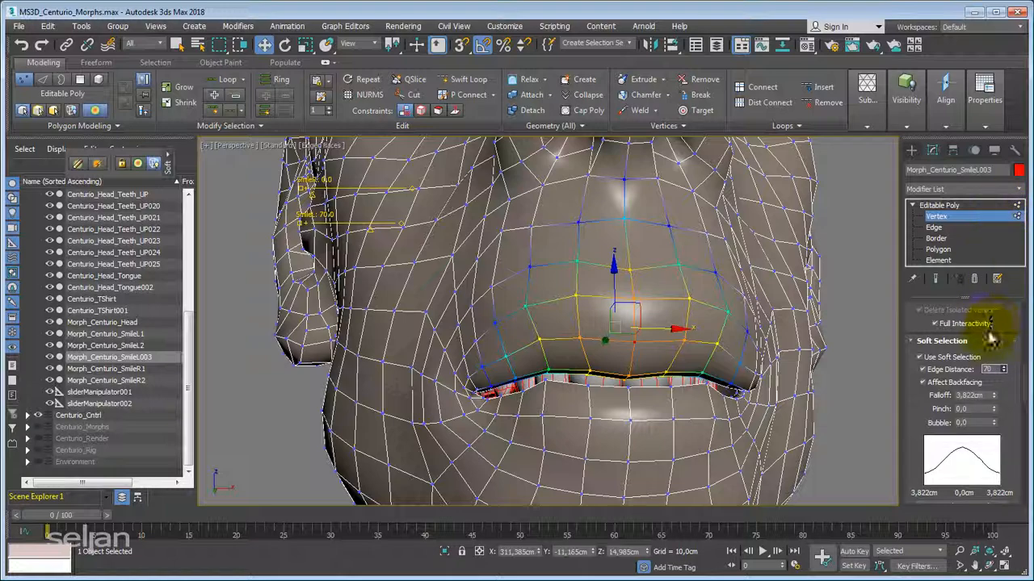
{"action": "left_click_drag", "start_coordinate": [1007, 374], "coordinate": [637, 402]}
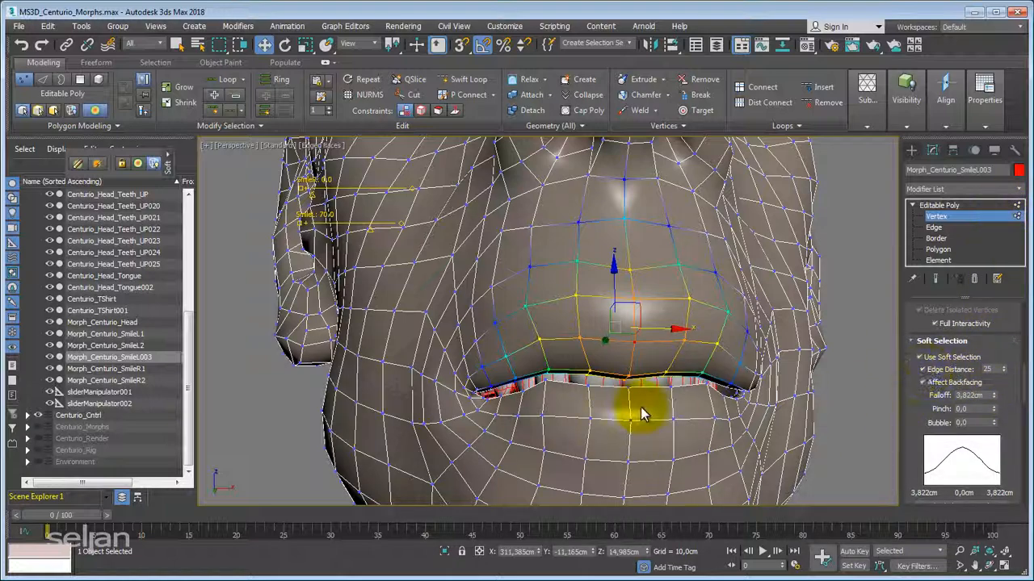
Compare the soft selection without and with Edge Distance, and set the falloff to 4.061 cm.
{"action": "left_click", "coordinate": [935, 371]}
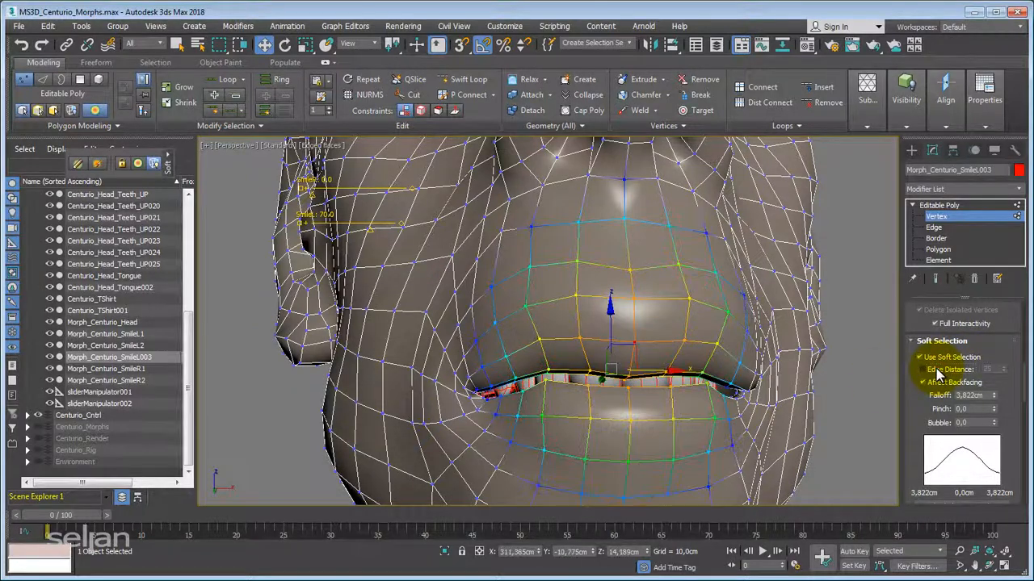
{"action": "left_click", "coordinate": [937, 370]}
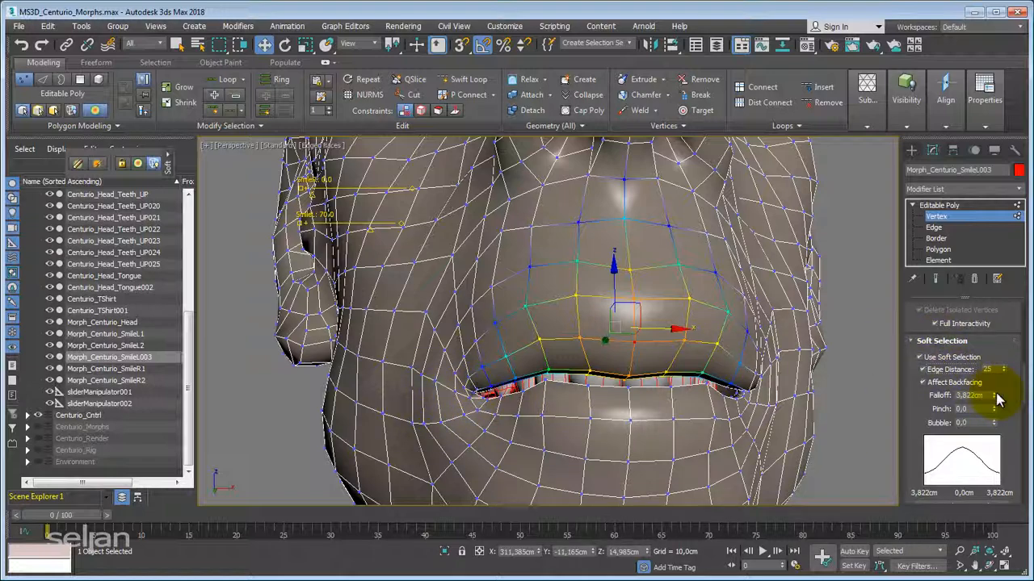
{"action": "mouse_move", "coordinate": [996, 396]}
{"action": "left_mouse_down"}
{"action": "mouse_move", "coordinate": [998, 414]}
{"action": "mouse_move", "coordinate": [1003, 394]}
{"action": "mouse_move", "coordinate": [991, 397]}
{"action": "mouse_move", "coordinate": [1004, 373]}
{"action": "mouse_move", "coordinate": [1004, 411]}
{"action": "mouse_move", "coordinate": [1002, 397]}
{"action": "left_mouse_up"}
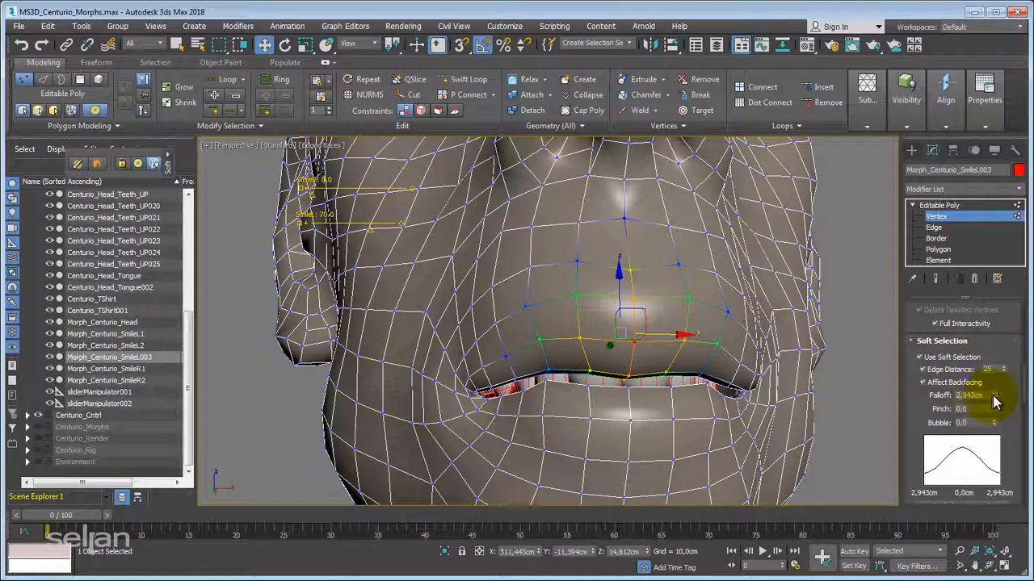
{"action": "left_click_drag", "start_coordinate": [992, 395], "coordinate": [646, 355]}
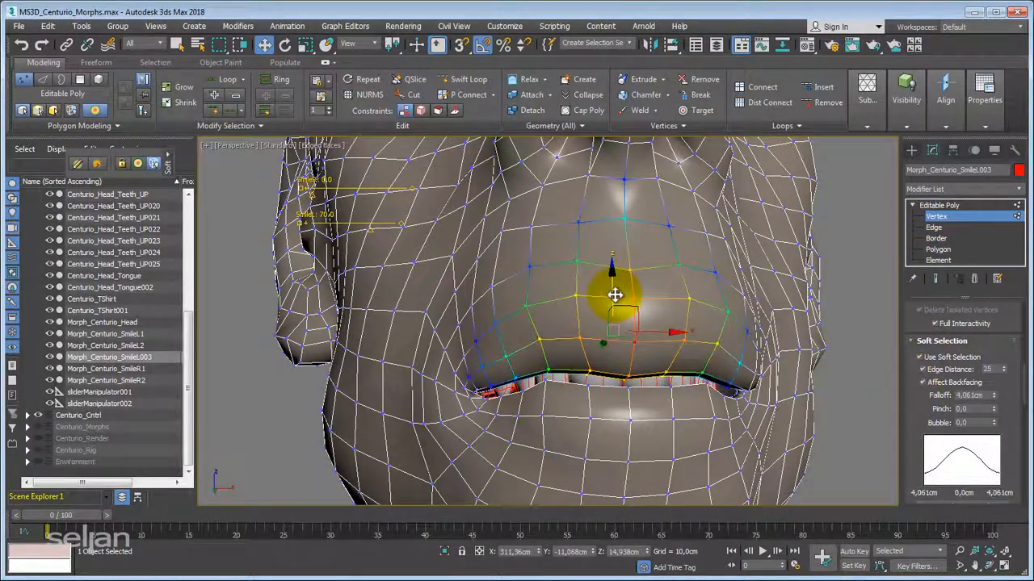
Try moving and rotating the soft-selected upper lip vertices, and undo the trial deformation.
{"action": "mouse_move", "coordinate": [617, 293]}
{"action": "left_mouse_down"}
{"action": "mouse_move", "coordinate": [619, 210]}
{"action": "mouse_move", "coordinate": [612, 293]}
{"action": "left_mouse_up"}
{"action": "middle_click_drag", "start_coordinate": [611, 292], "coordinate": [593, 347], "text": "alt"}
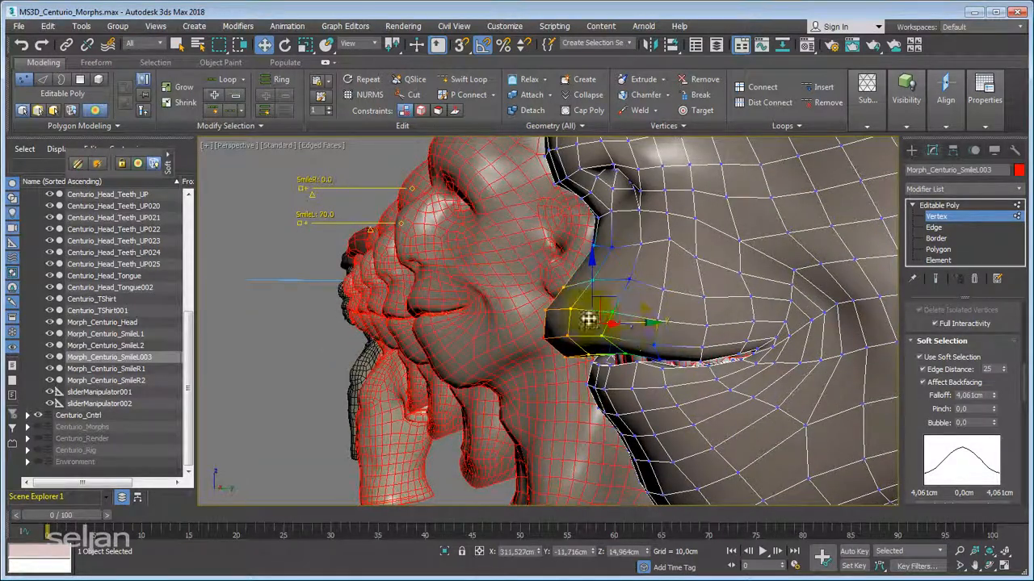
{"action": "key", "text": "e"}
{"action": "left_click_drag", "start_coordinate": [561, 273], "coordinate": [574, 296]}
{"action": "middle_click_drag", "start_coordinate": [574, 296], "coordinate": [734, 357], "text": "alt"}
{"action": "key", "text": "x"}
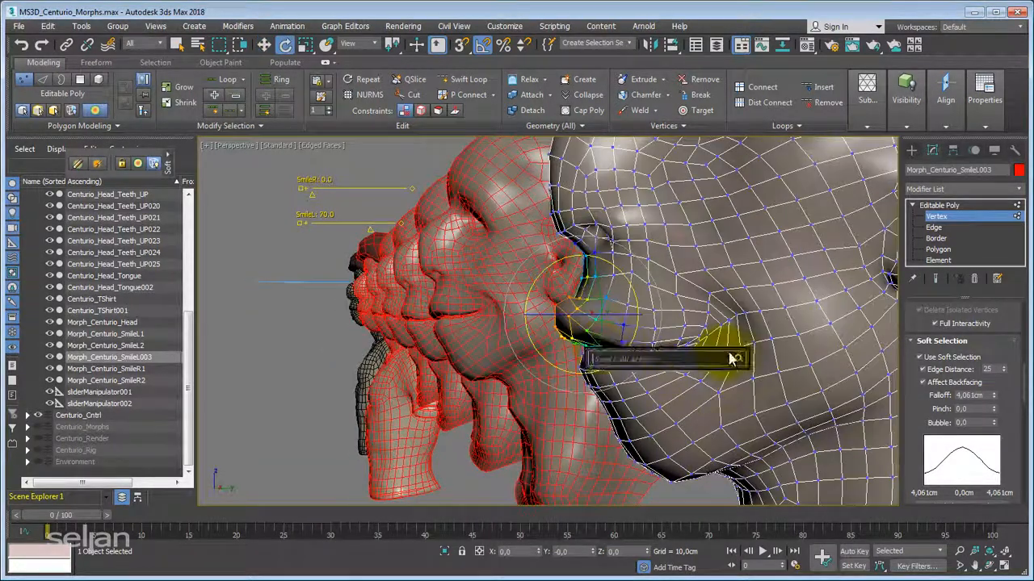
{"action": "middle_click_drag", "start_coordinate": [526, 263], "coordinate": [709, 347], "text": "alt"}
{"action": "key", "text": "ctrl+z"}
{"action": "scroll", "coordinate": [605, 356], "scroll_direction": "down", "scroll_amount": 4}
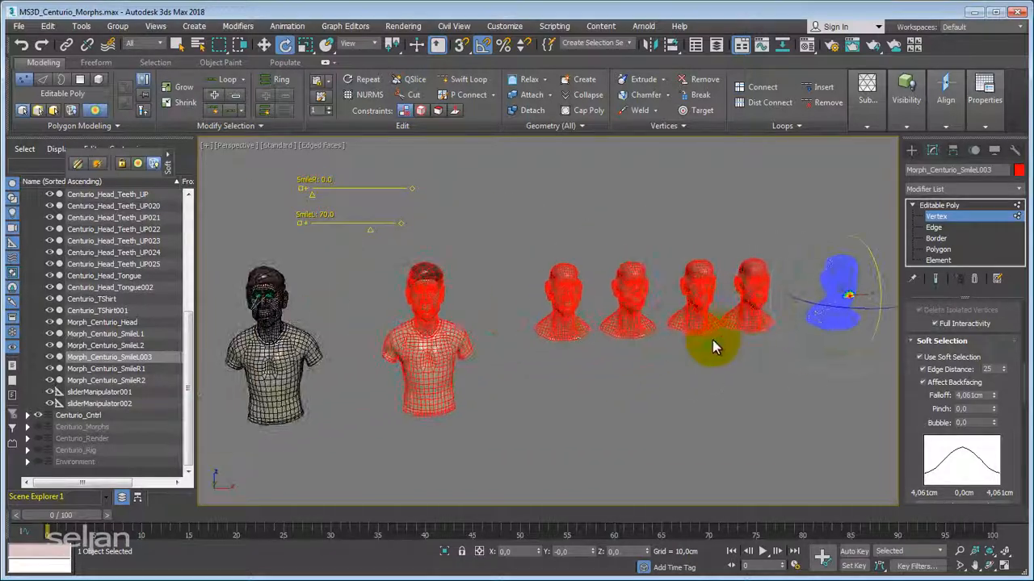